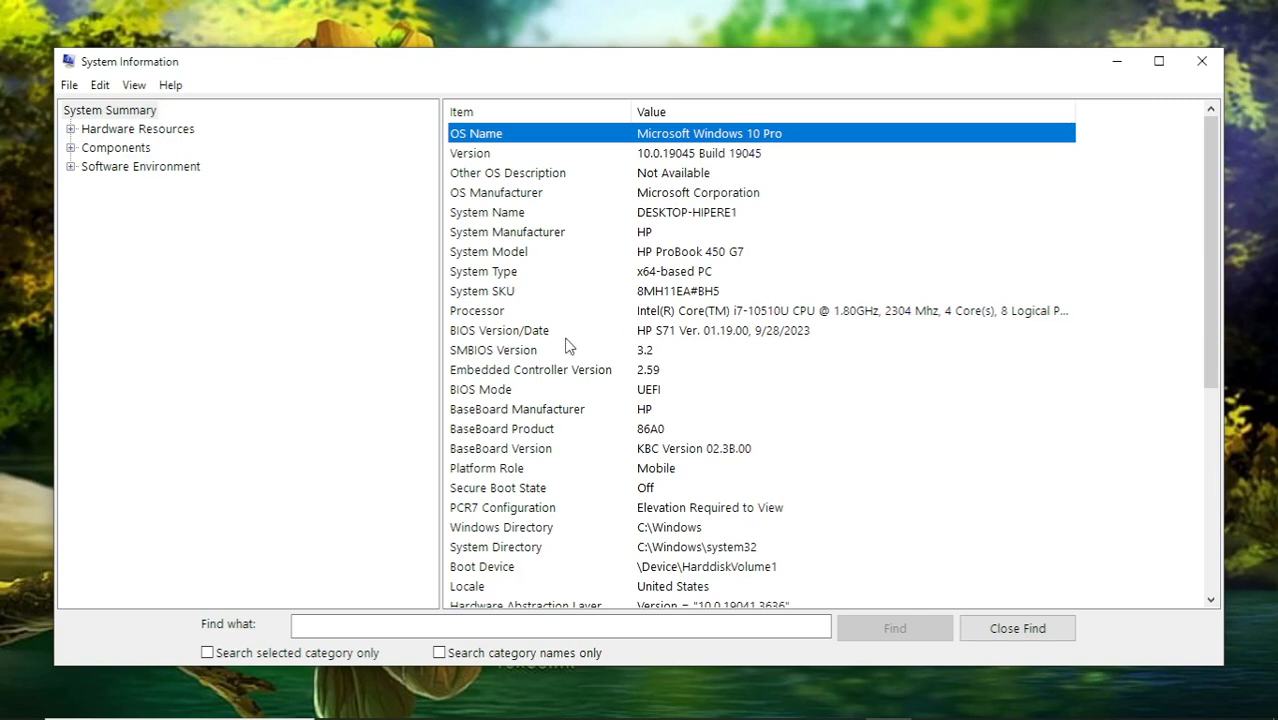
Step: Check the system type in System Information and close the window
click(670, 290)
click(672, 274)
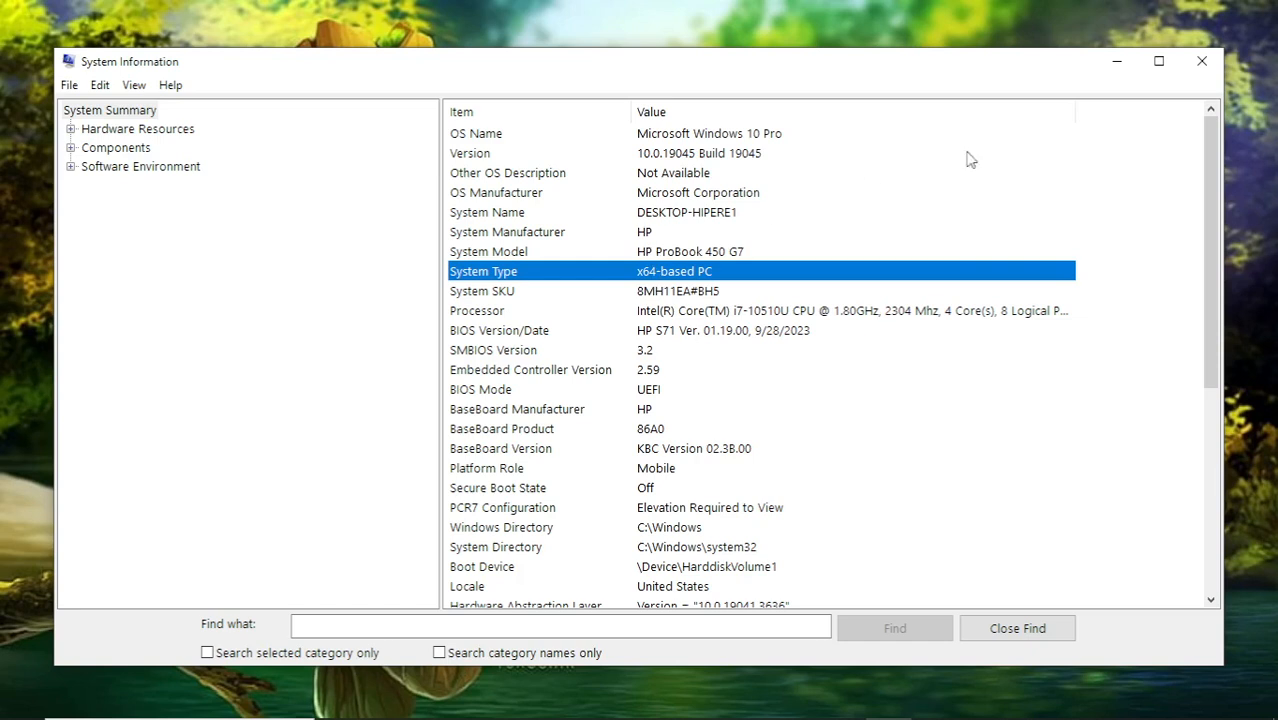
click(1191, 70)
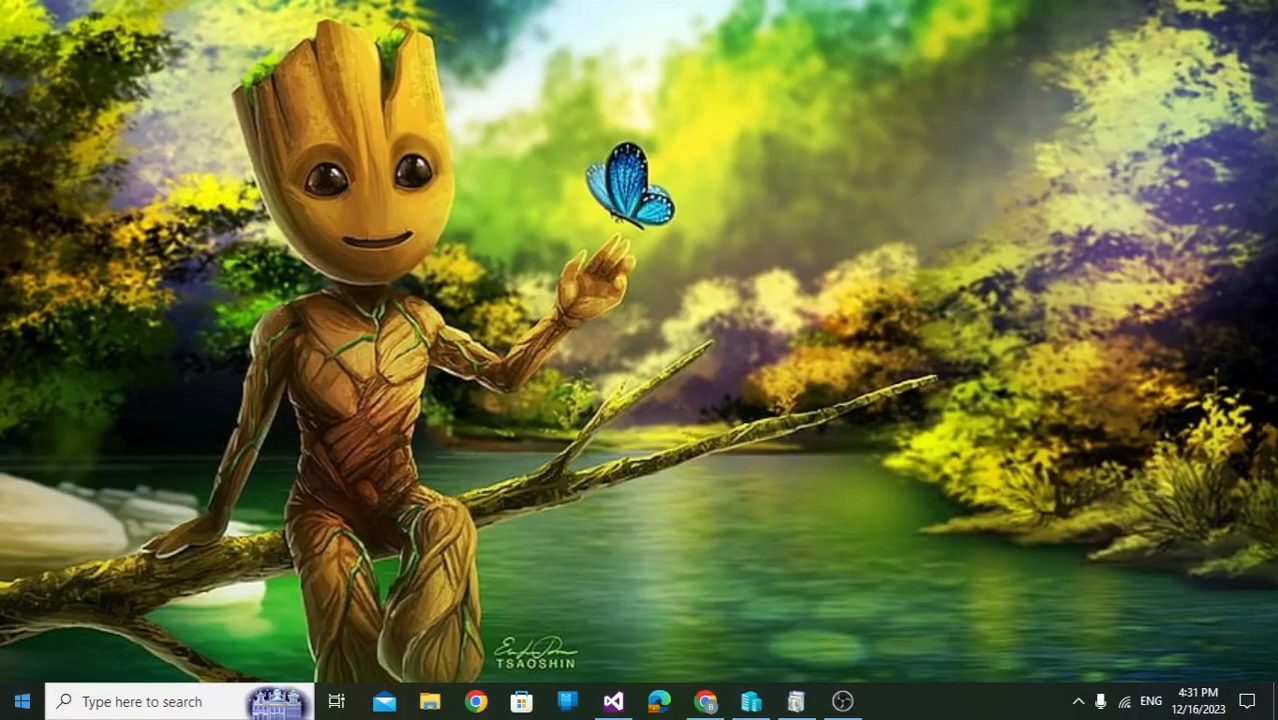
Step: Open the Windows Features list, mark Hyper-V for activation and cancel the dialog
click(22, 701)
text(wind)
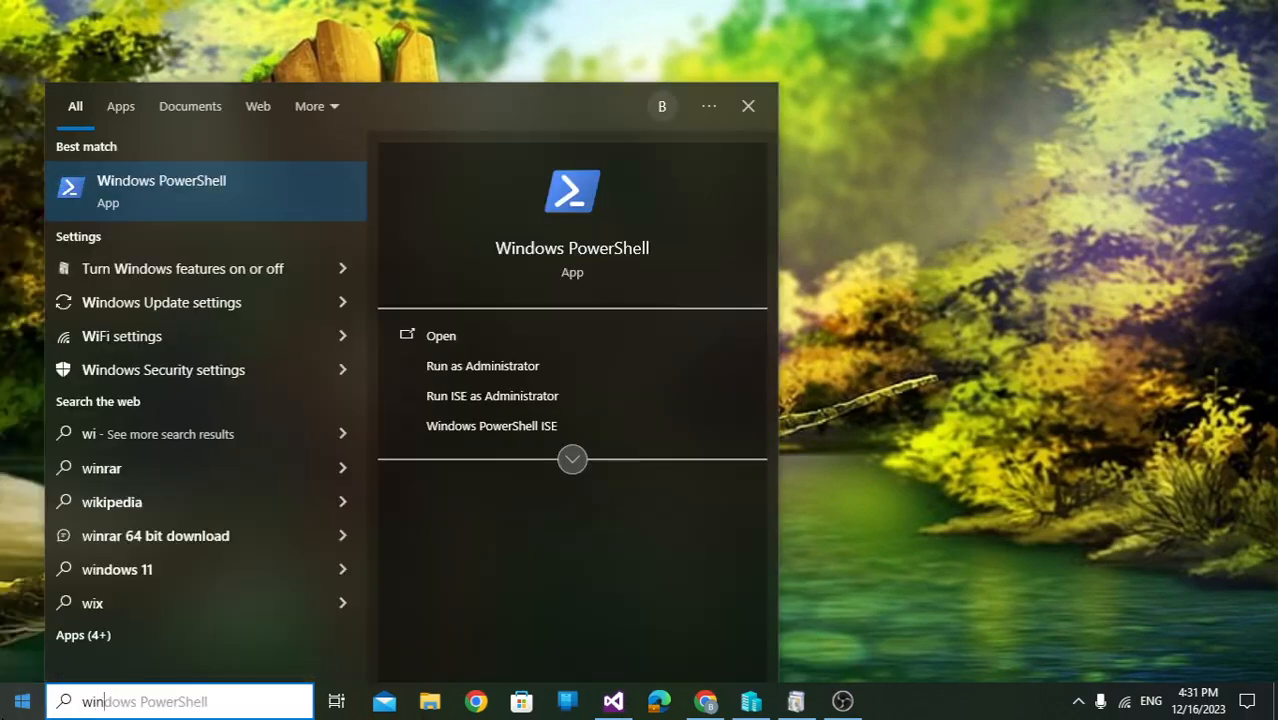
click(190, 276)
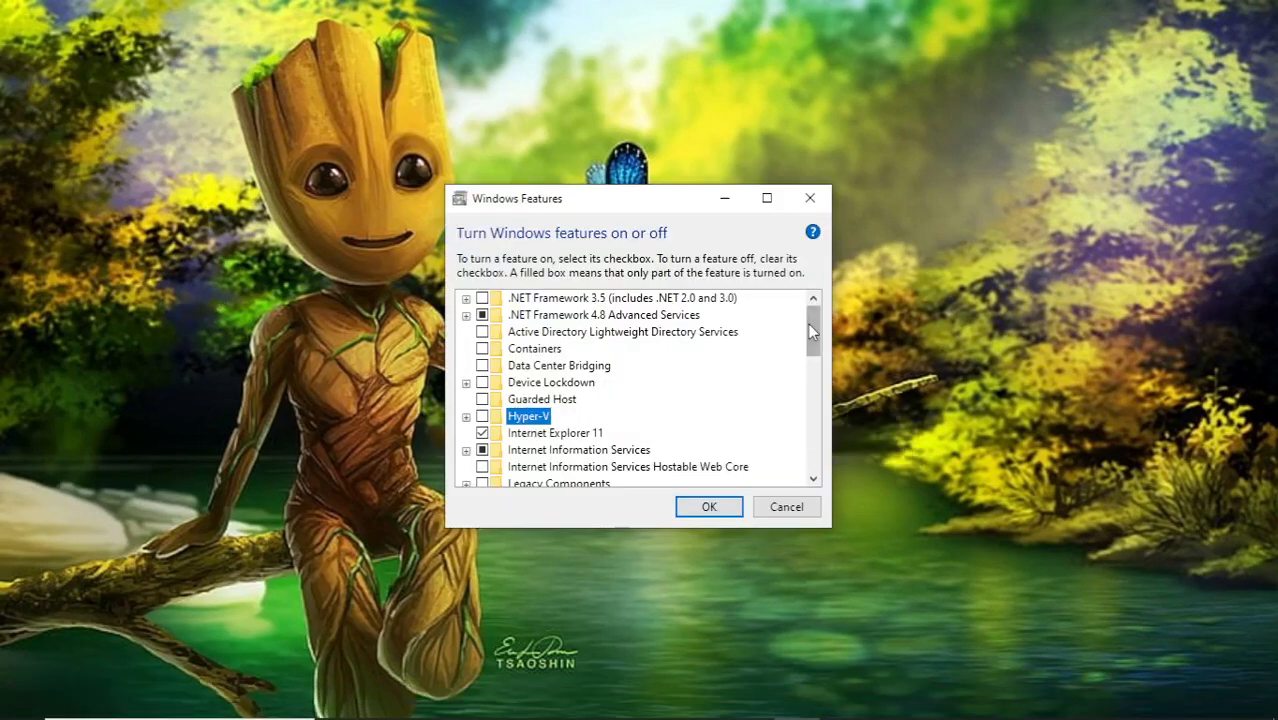
mouse_move(812, 331)
mouse_down()
mouse_move(816, 370)
mouse_move(816, 341)
mouse_up()
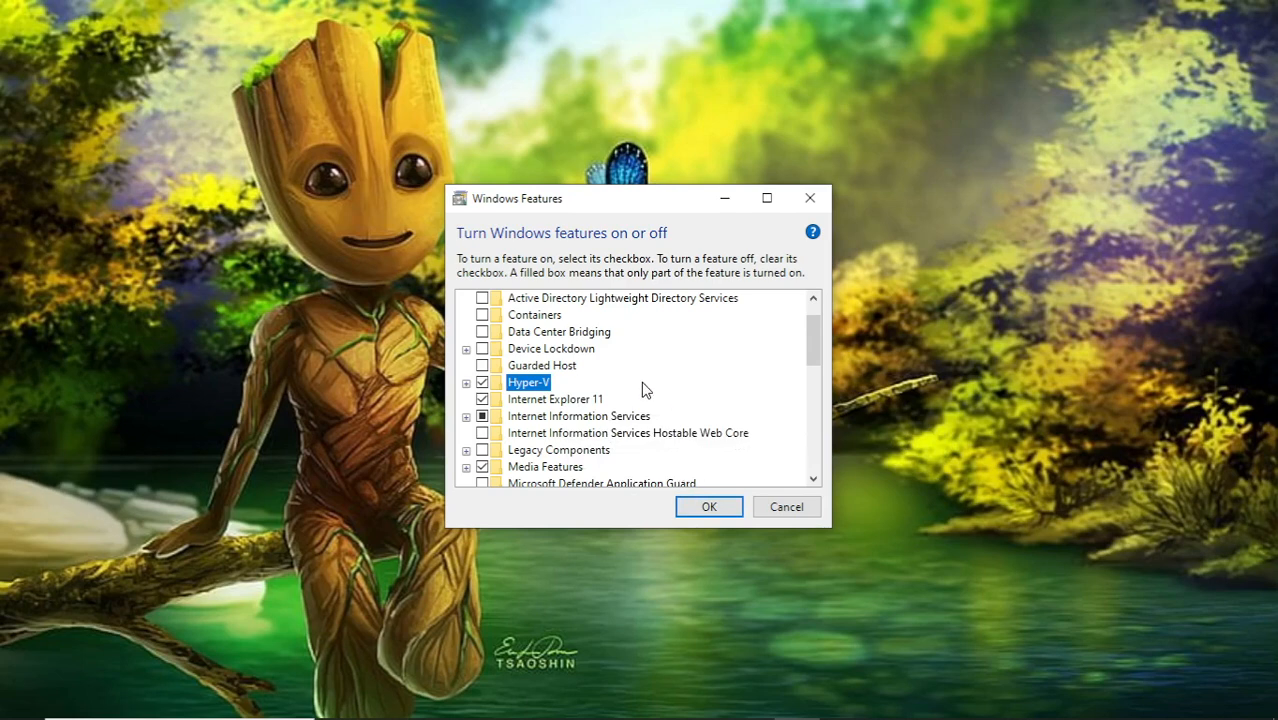
click(797, 515)
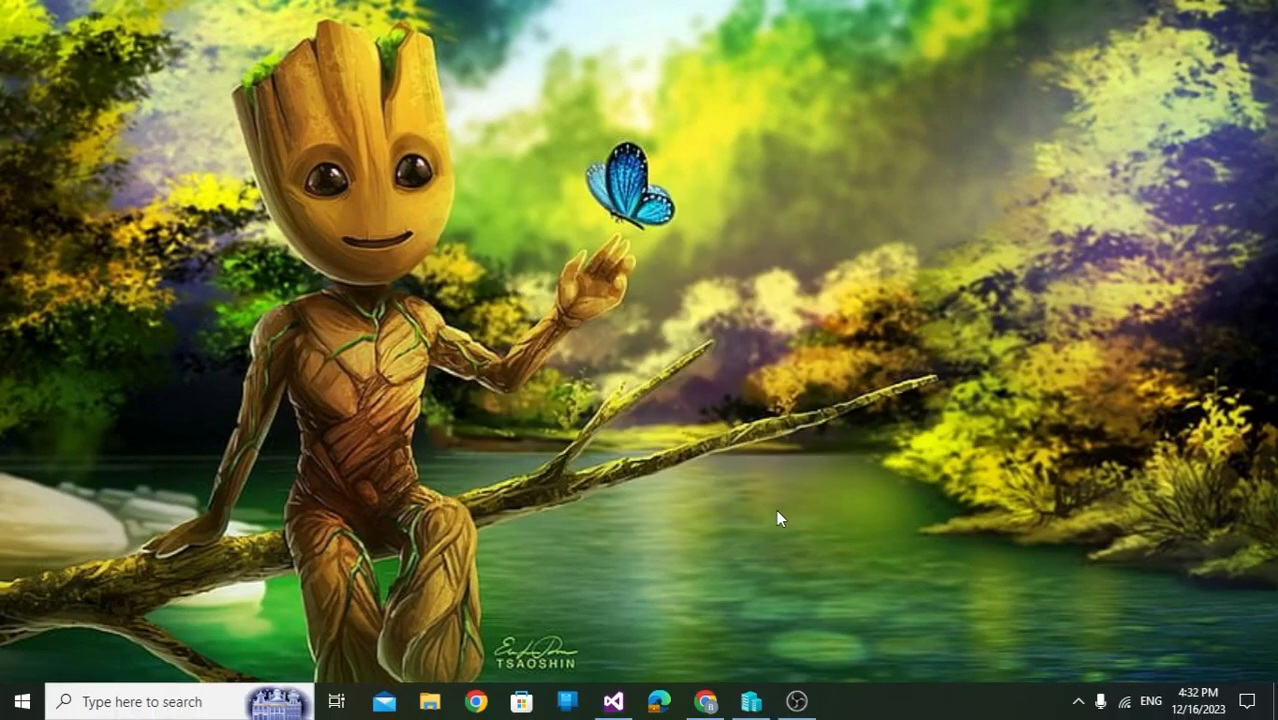
Step: Find and open Hyper-V Manager
click(20, 700)
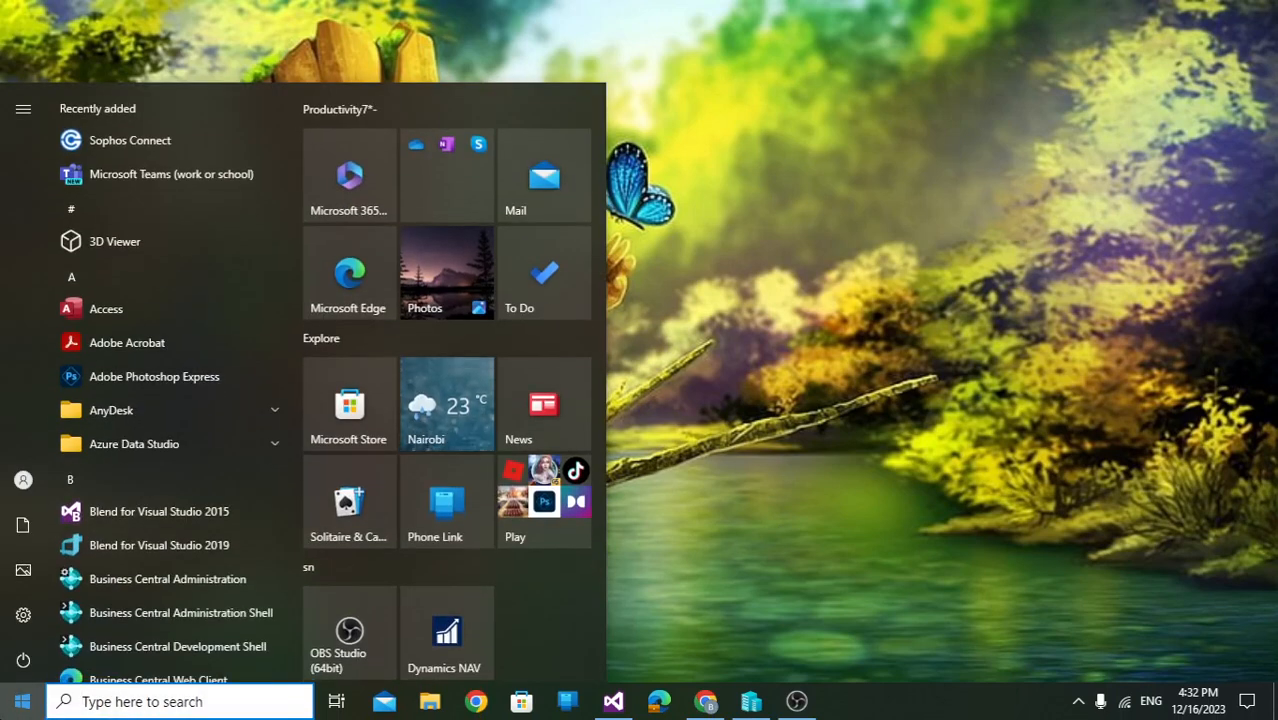
text(hy)
click(240, 203)
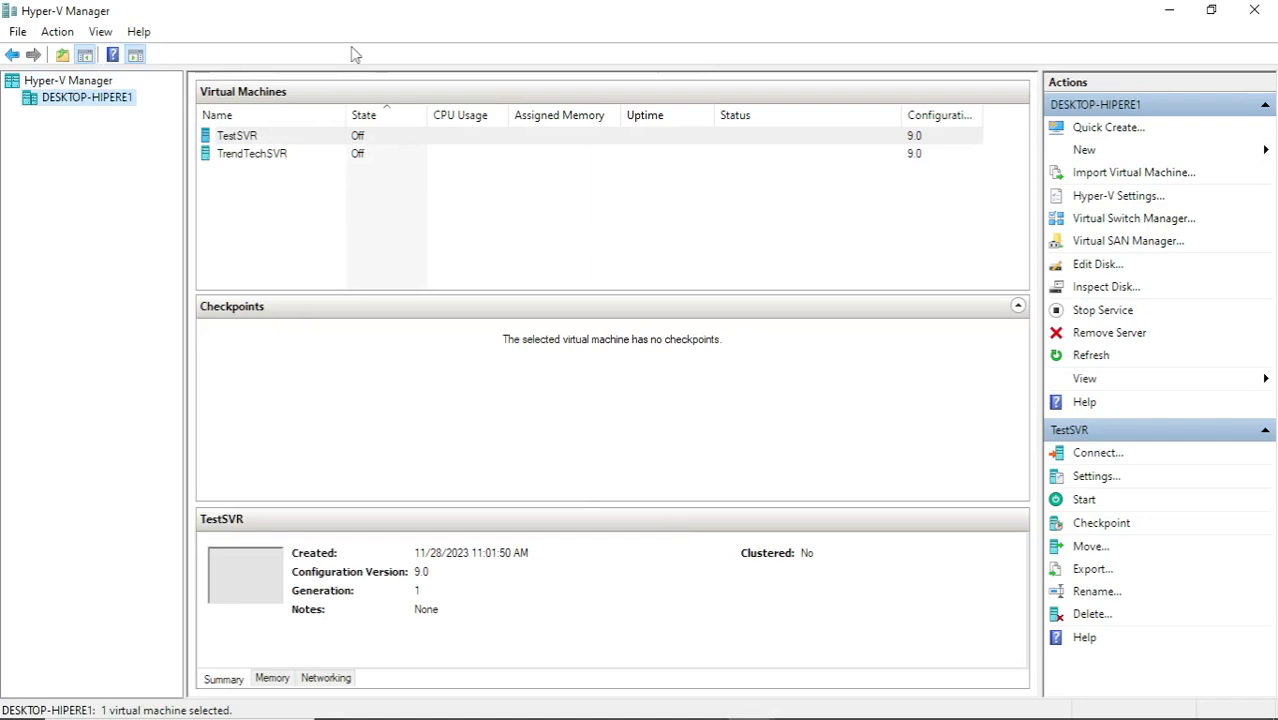
Step: View the options for connecting Hyper-V Manager to another server and close them without connecting
click(66, 84)
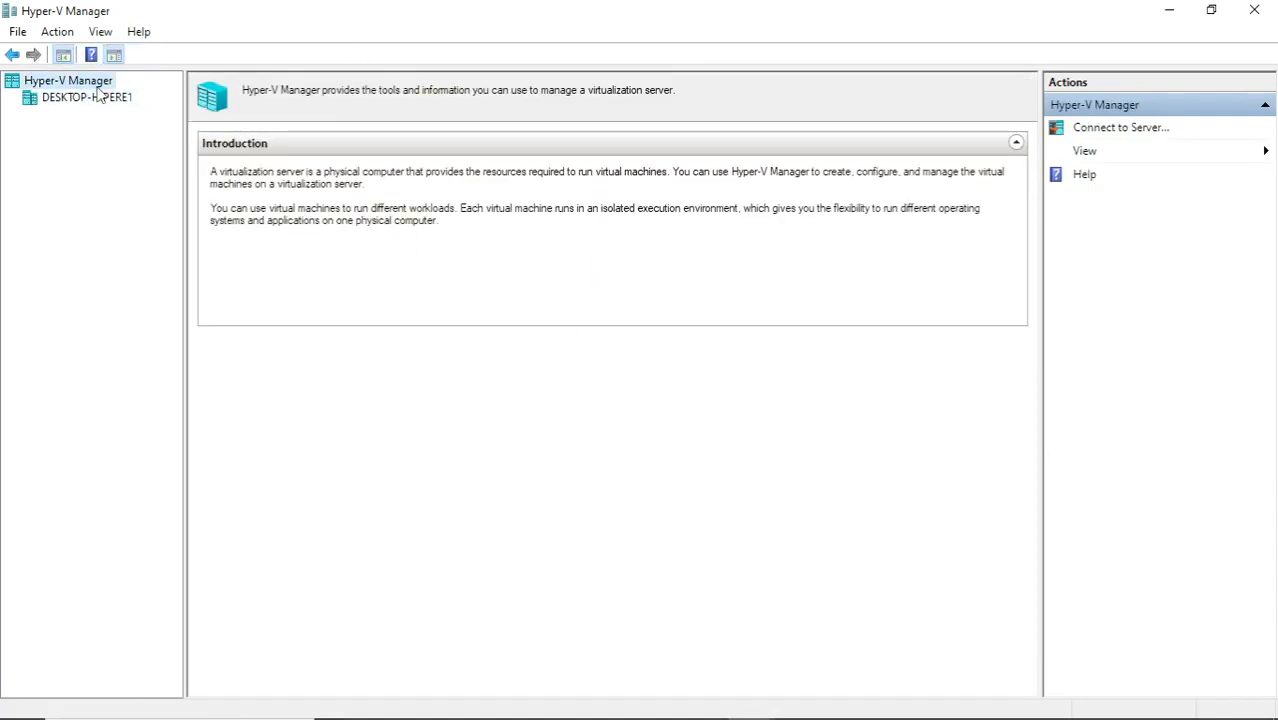
click(1085, 134)
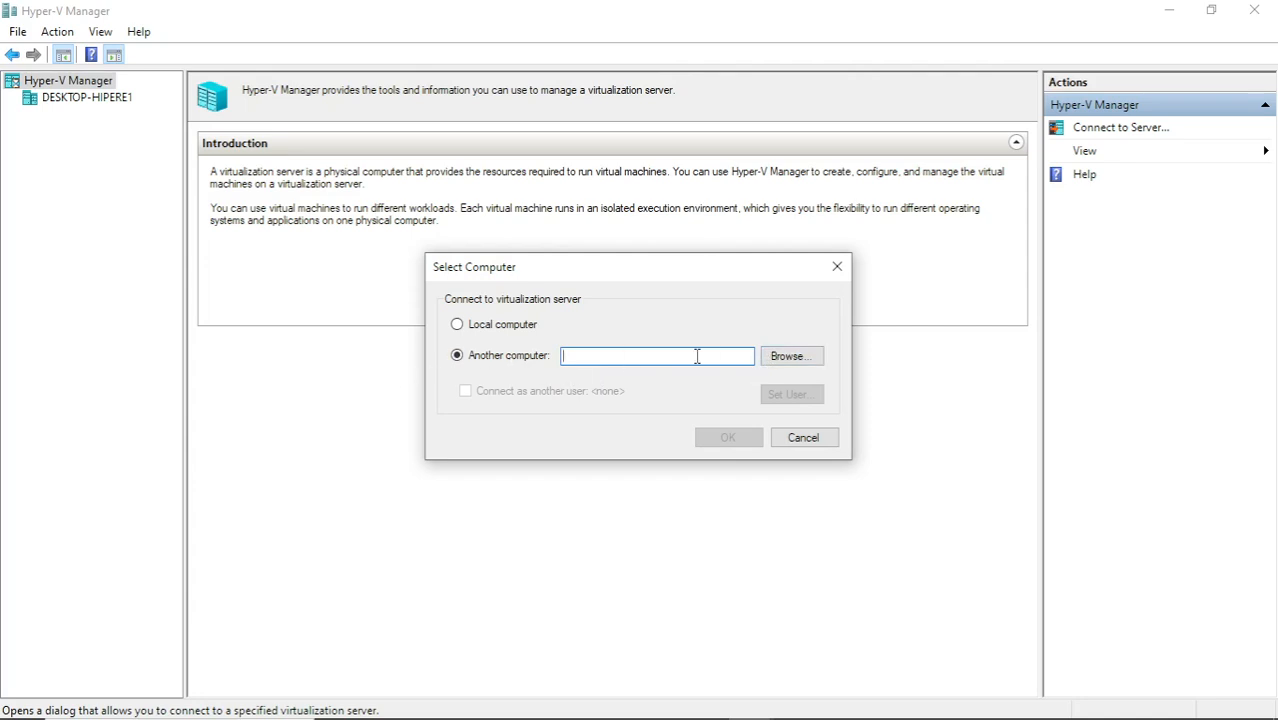
click(800, 437)
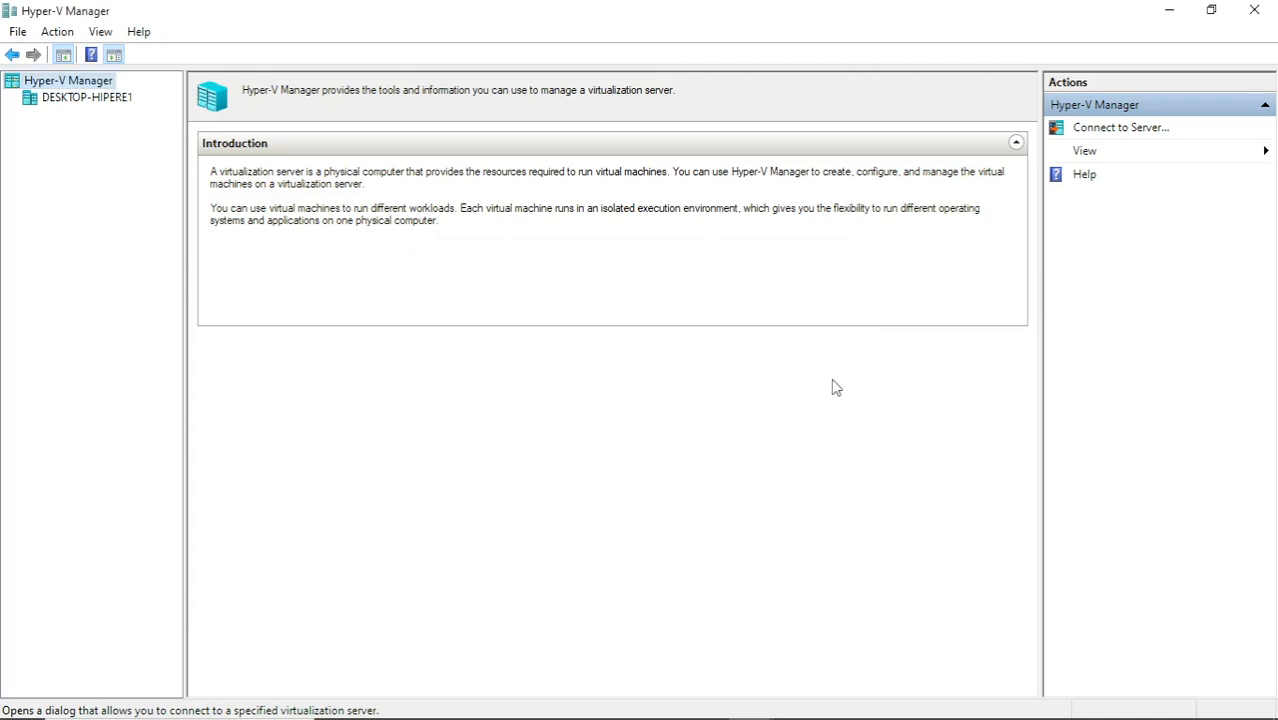
Step: Select the local host DESKTOP-HIPERE1 and look at the actions available for it
click(87, 100)
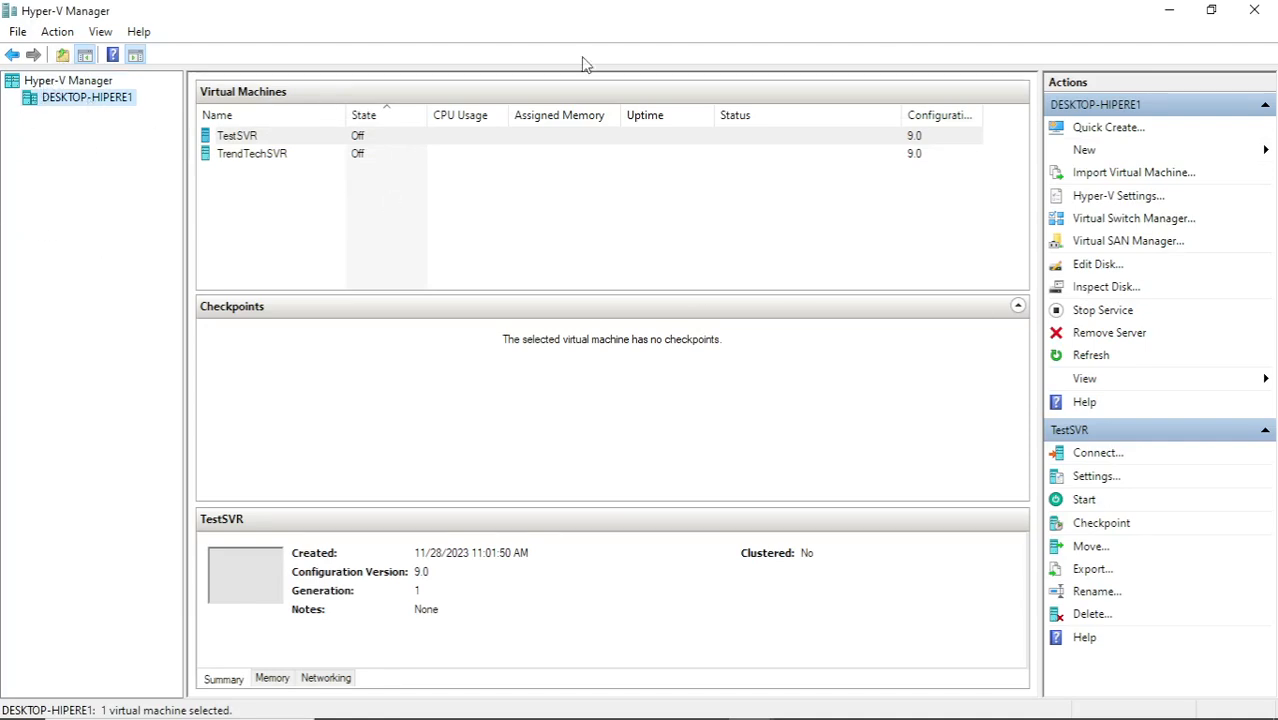
click(58, 97)
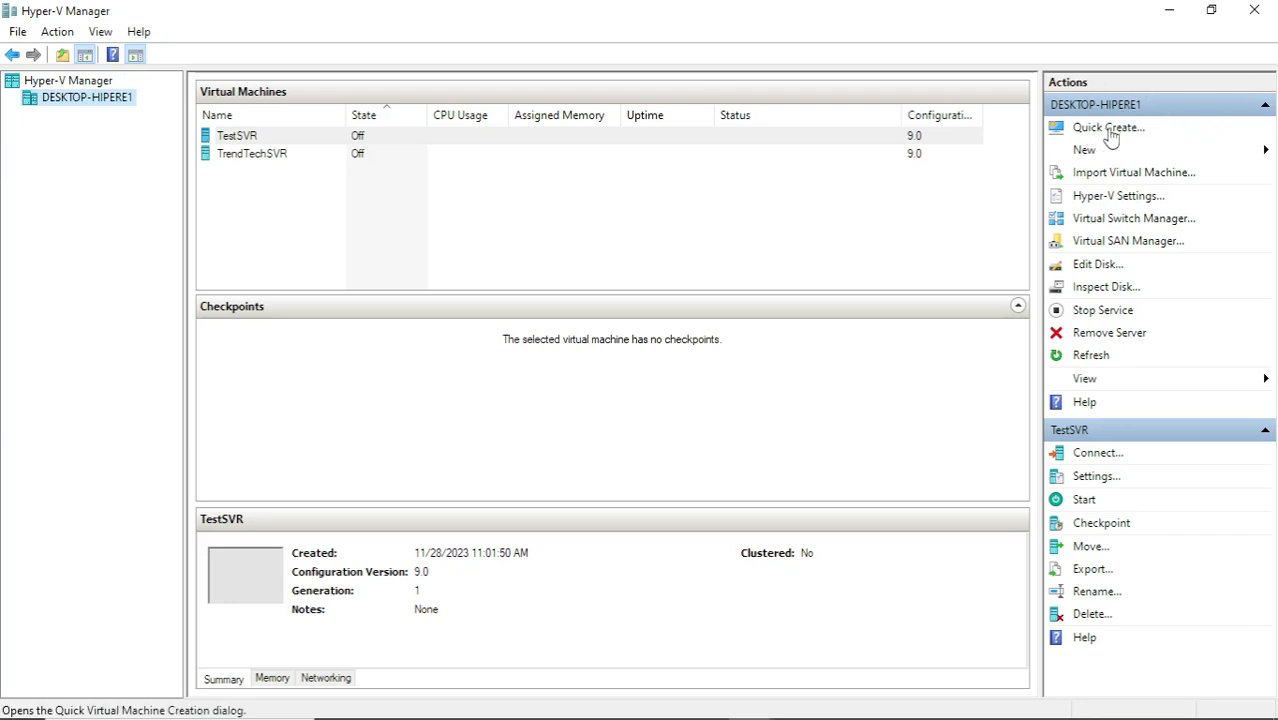
click(1180, 147)
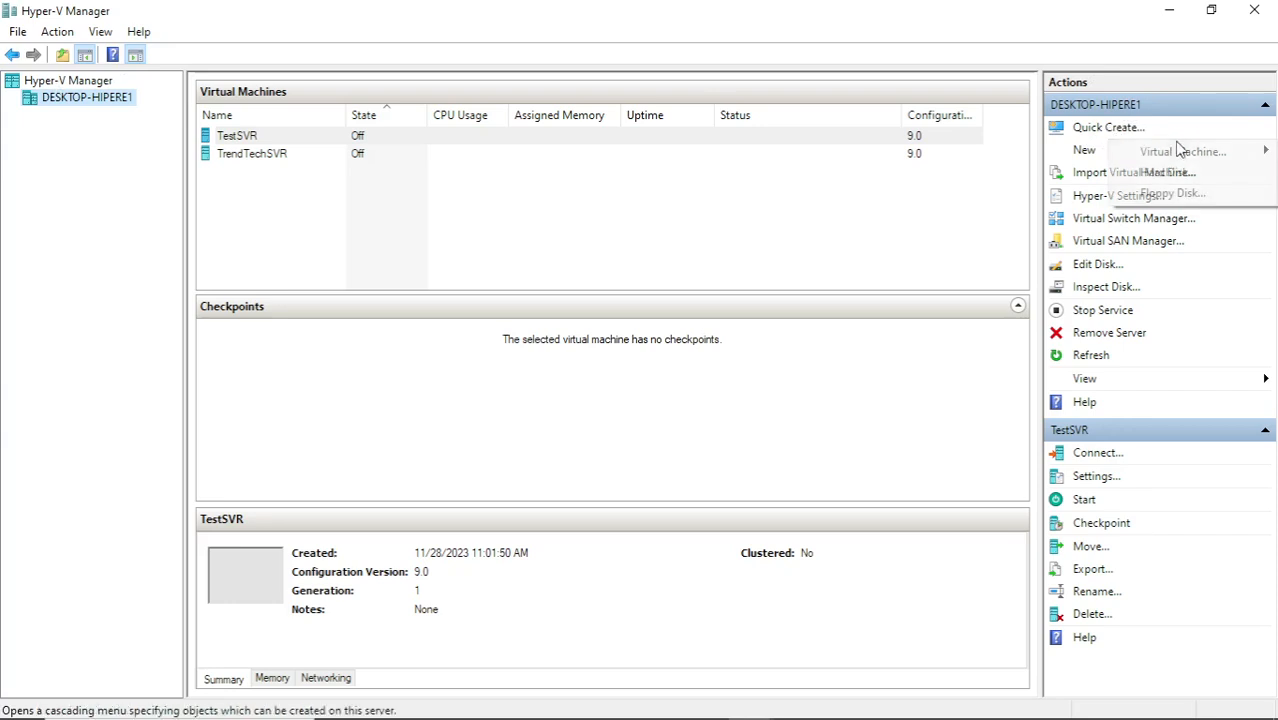
click(943, 108)
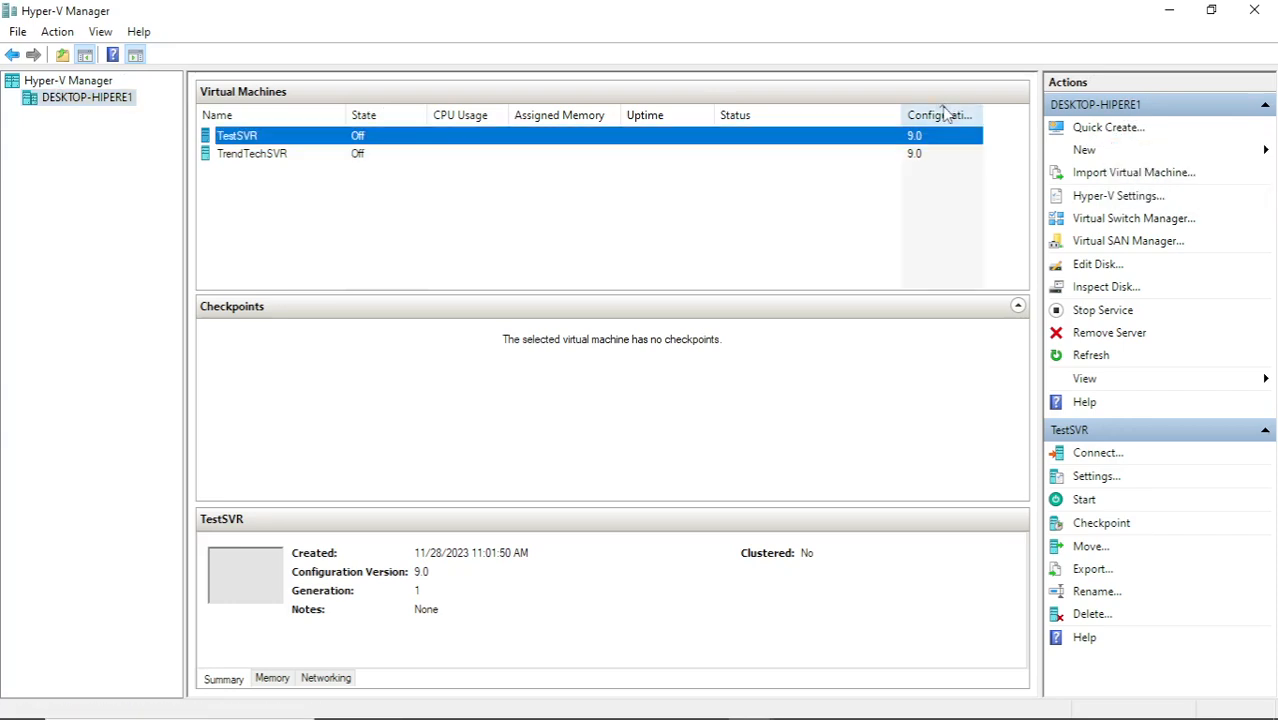
Step: Start a new virtual machine on the DESKTOP-HIPERE1 host and name it Demo
right_click(72, 100)
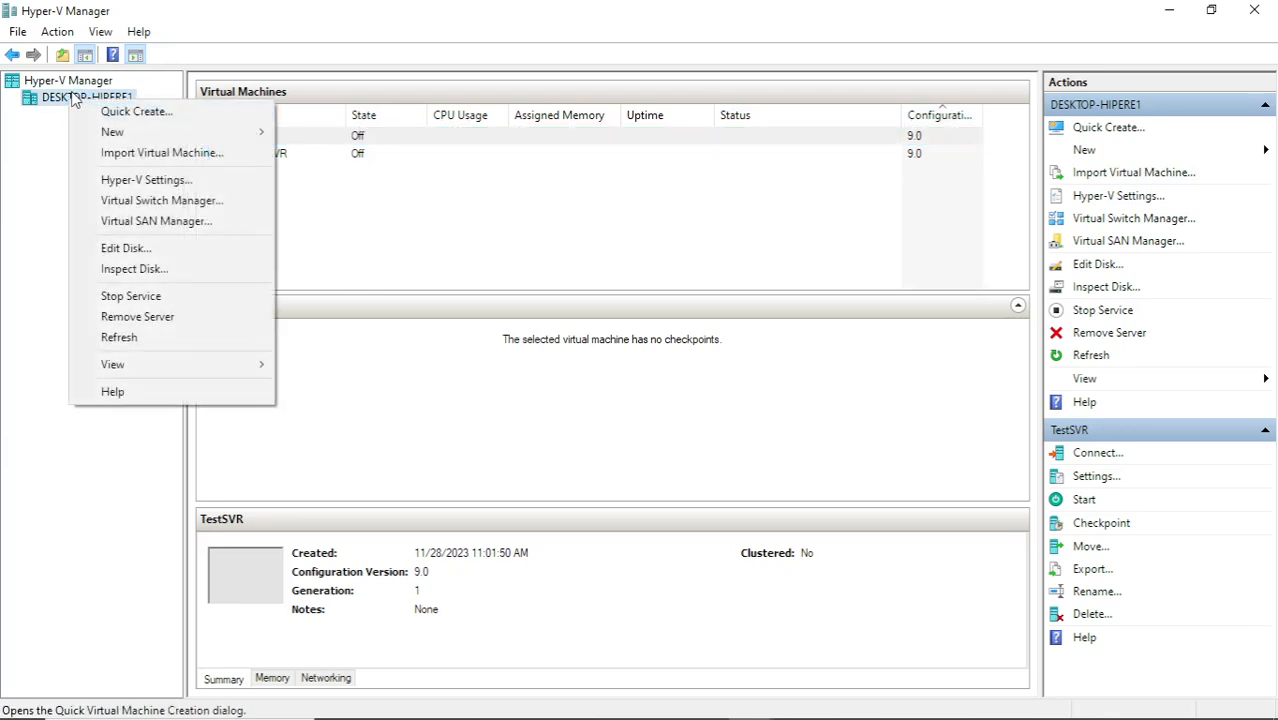
mouse_move(94, 126)
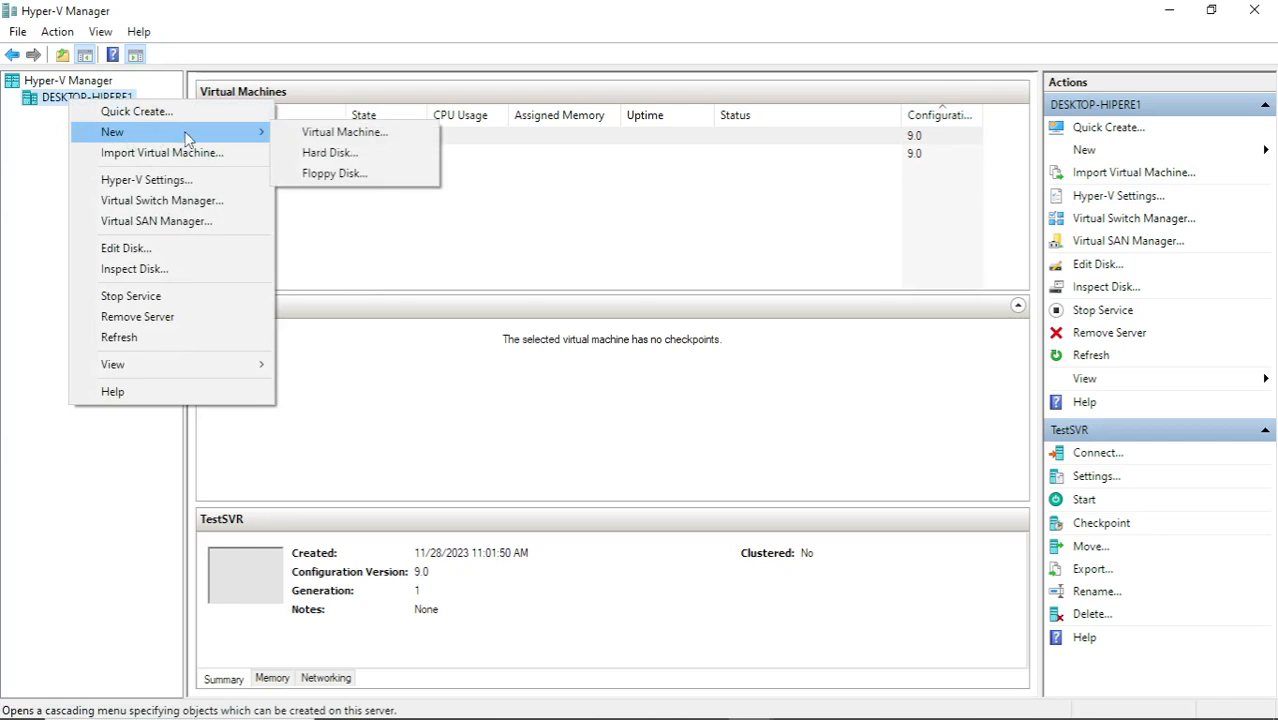
click(352, 131)
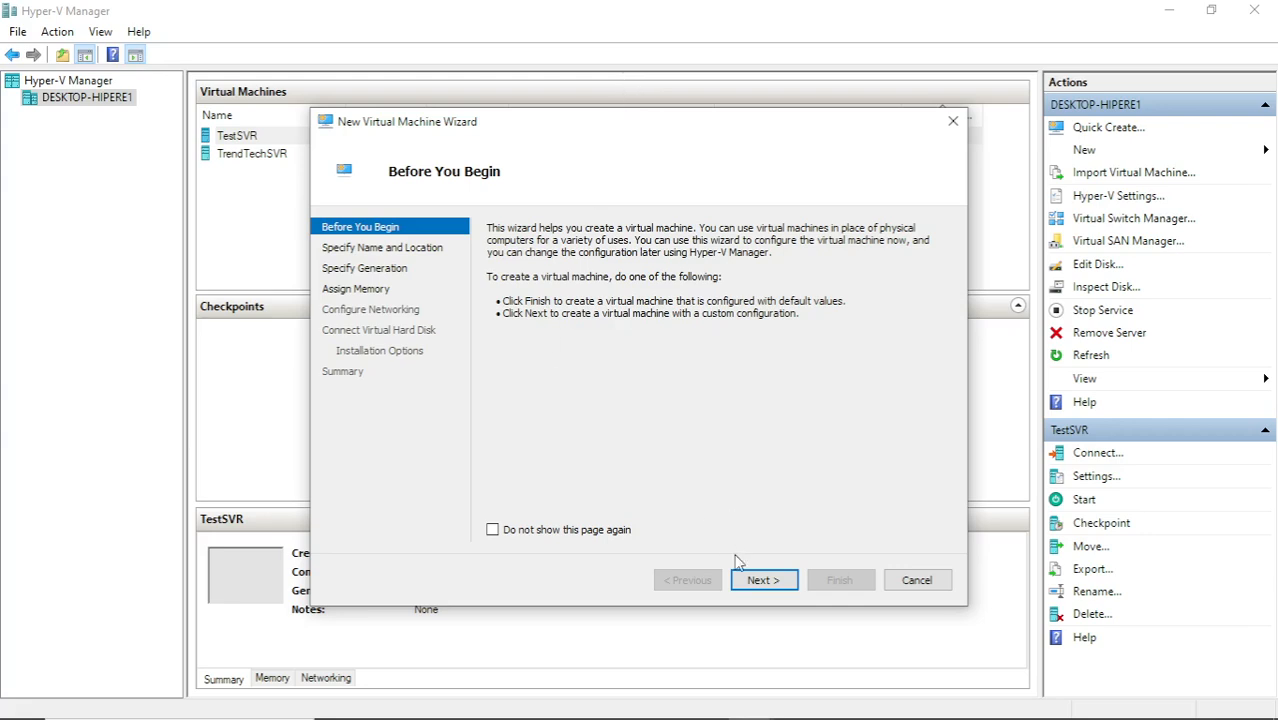
click(760, 584)
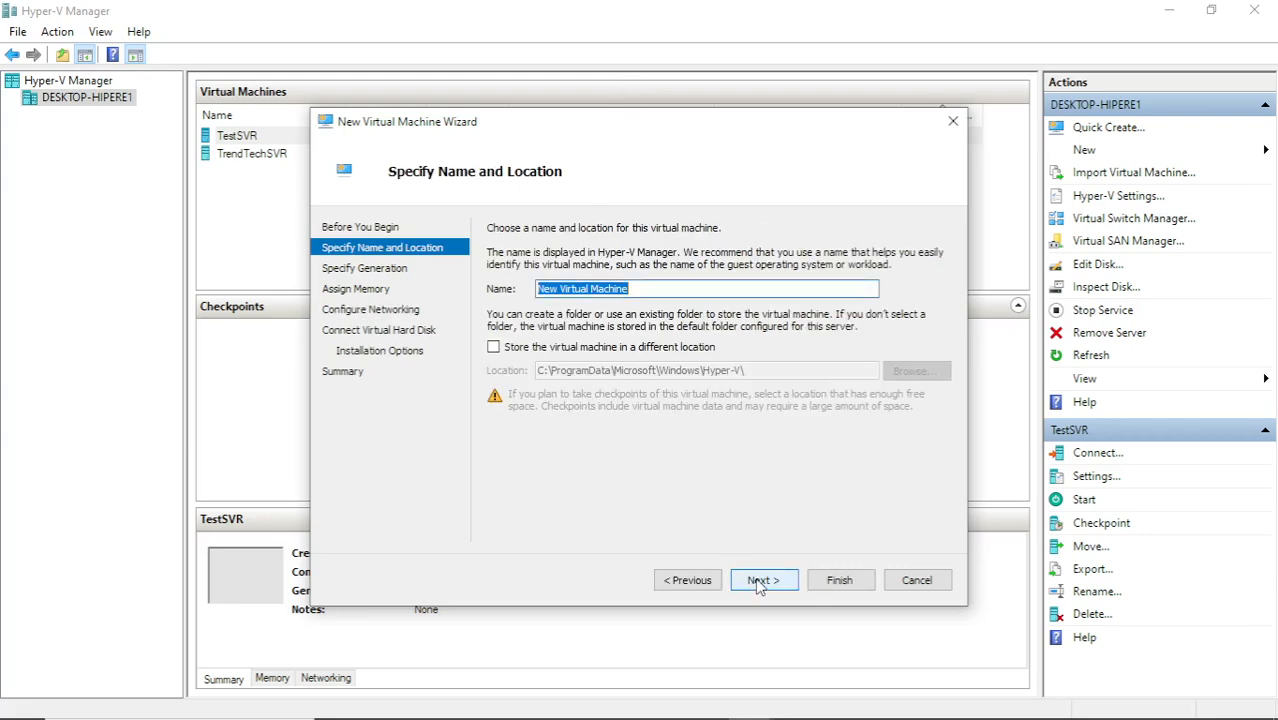
text(Demo)
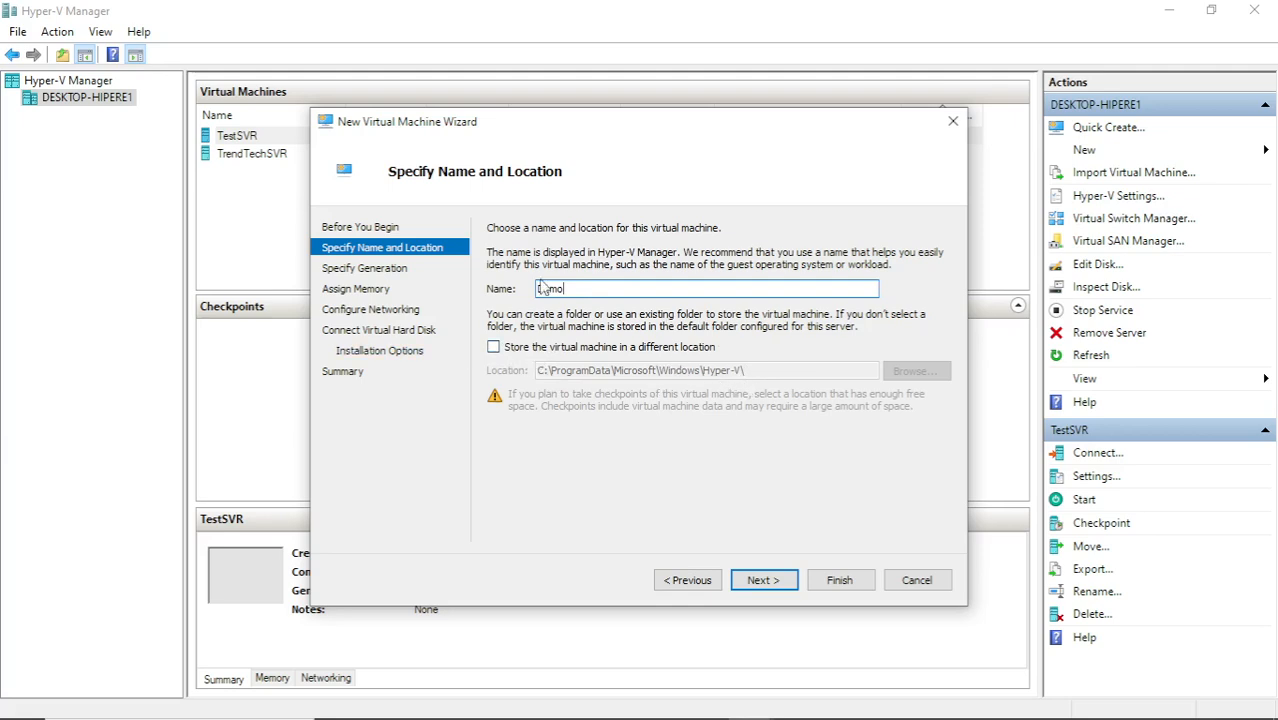
Step: Store the virtual machine in a different location, the MyVirtualMachine folder on the Backup (F:) drive
click(494, 348)
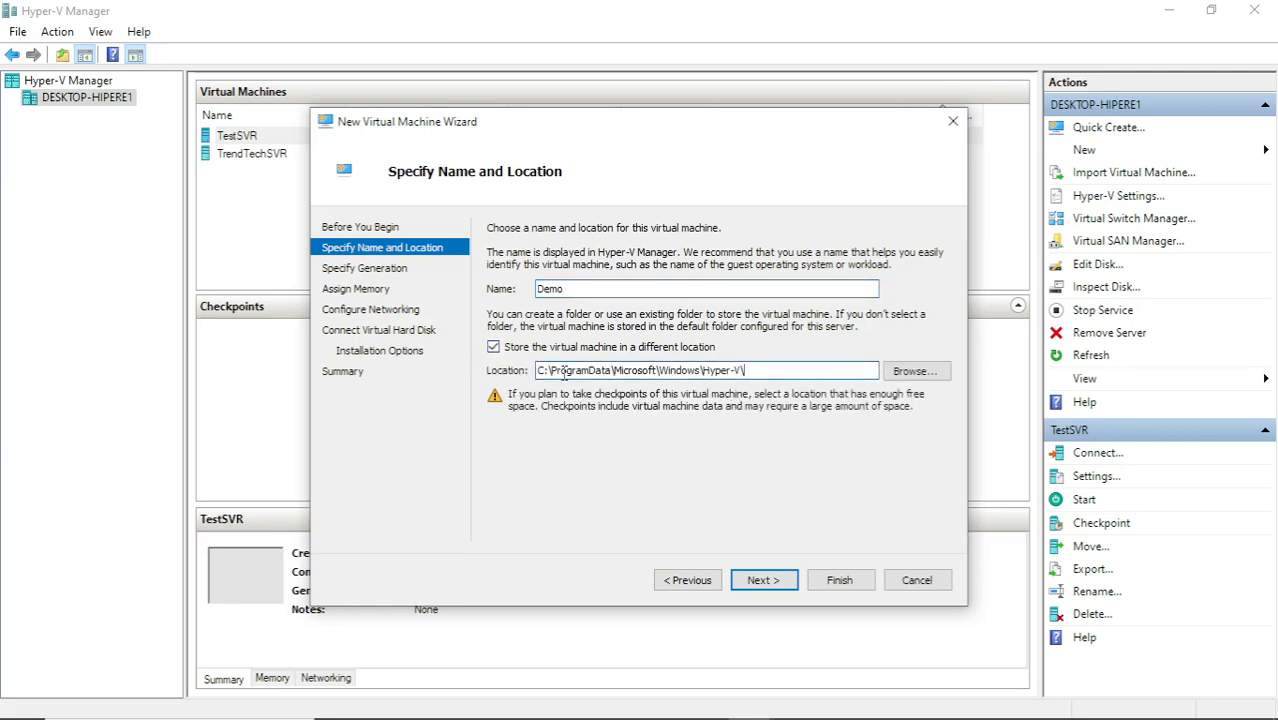
click(905, 370)
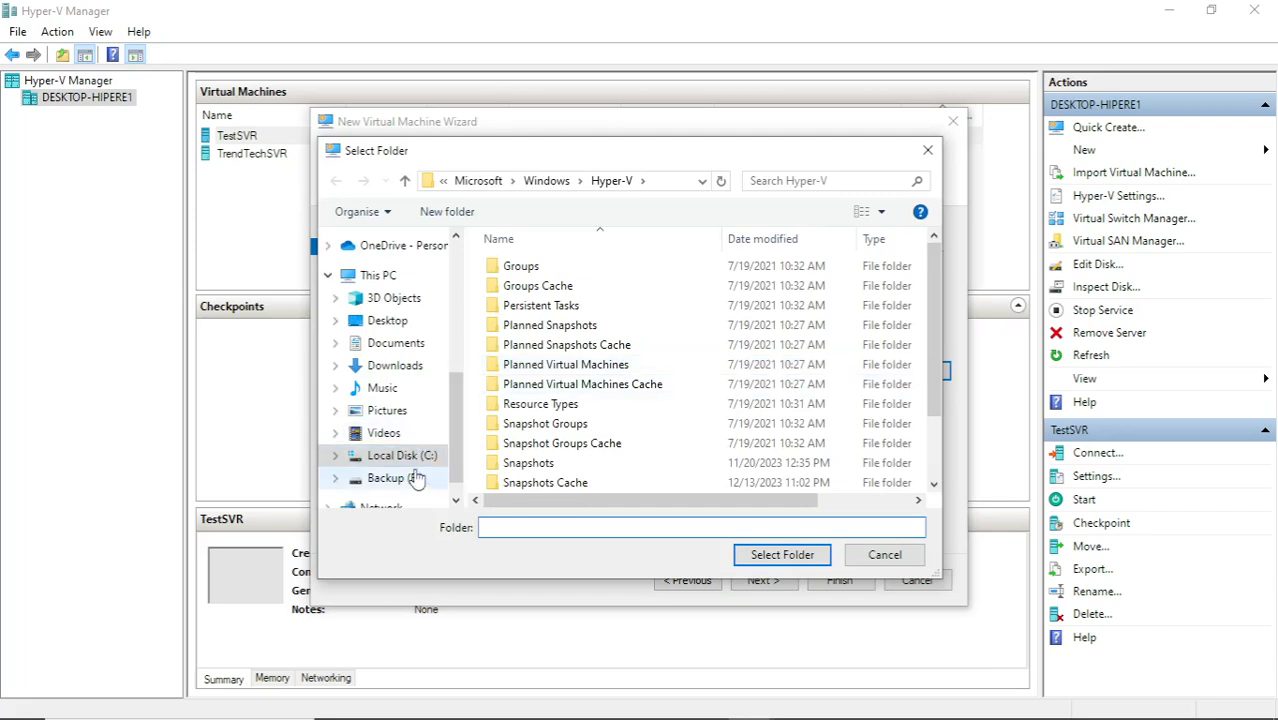
click(390, 478)
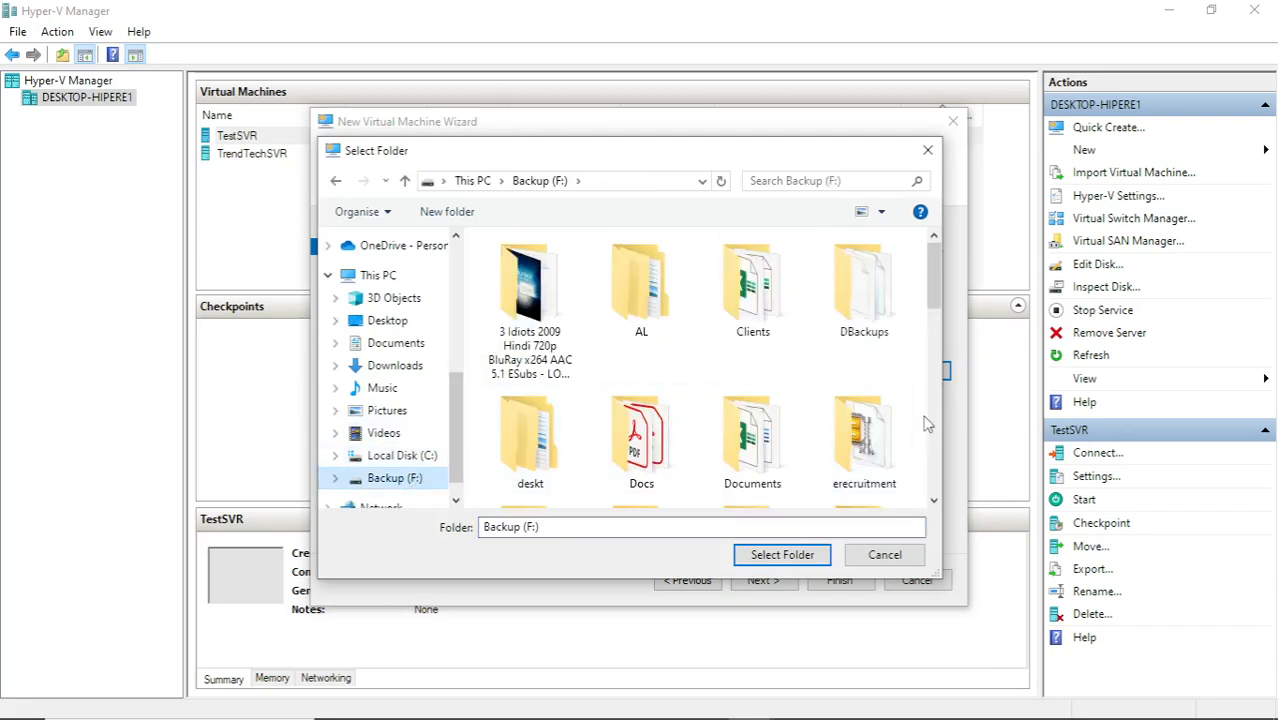
scroll(909, 424, down, 3)
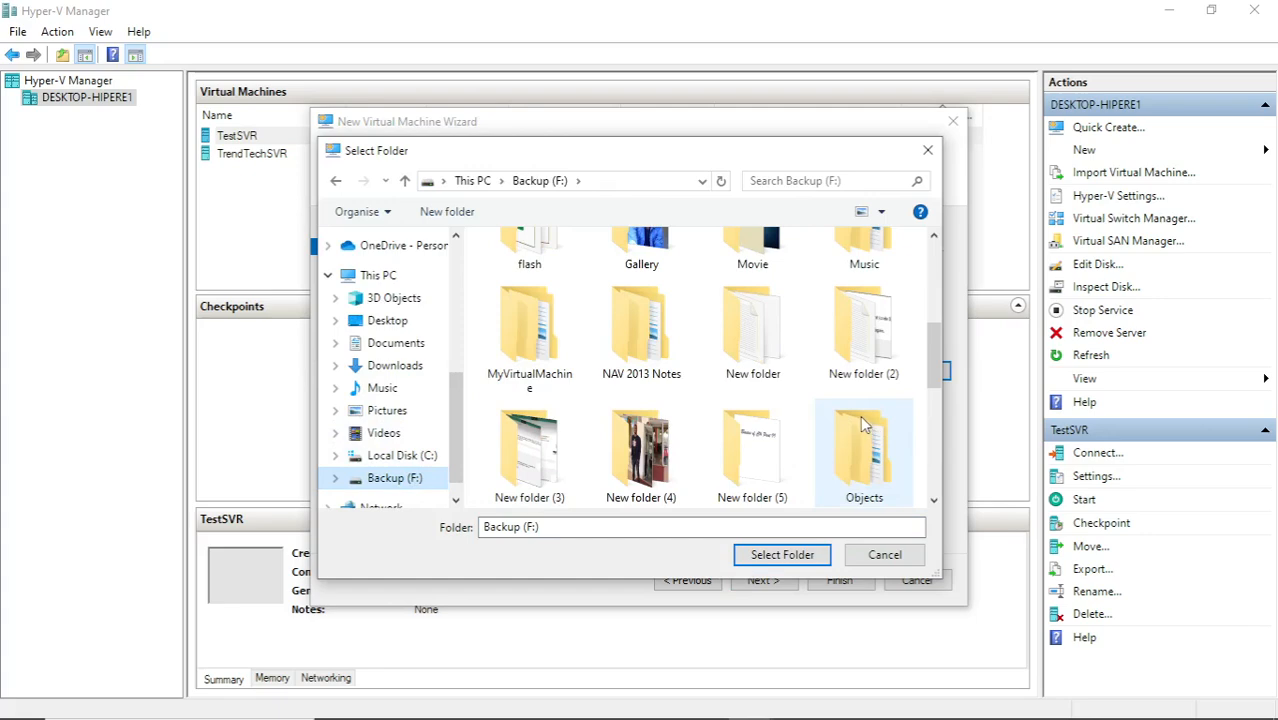
scroll(865, 425, down, 2)
scroll(865, 425, up, 1)
click(545, 325)
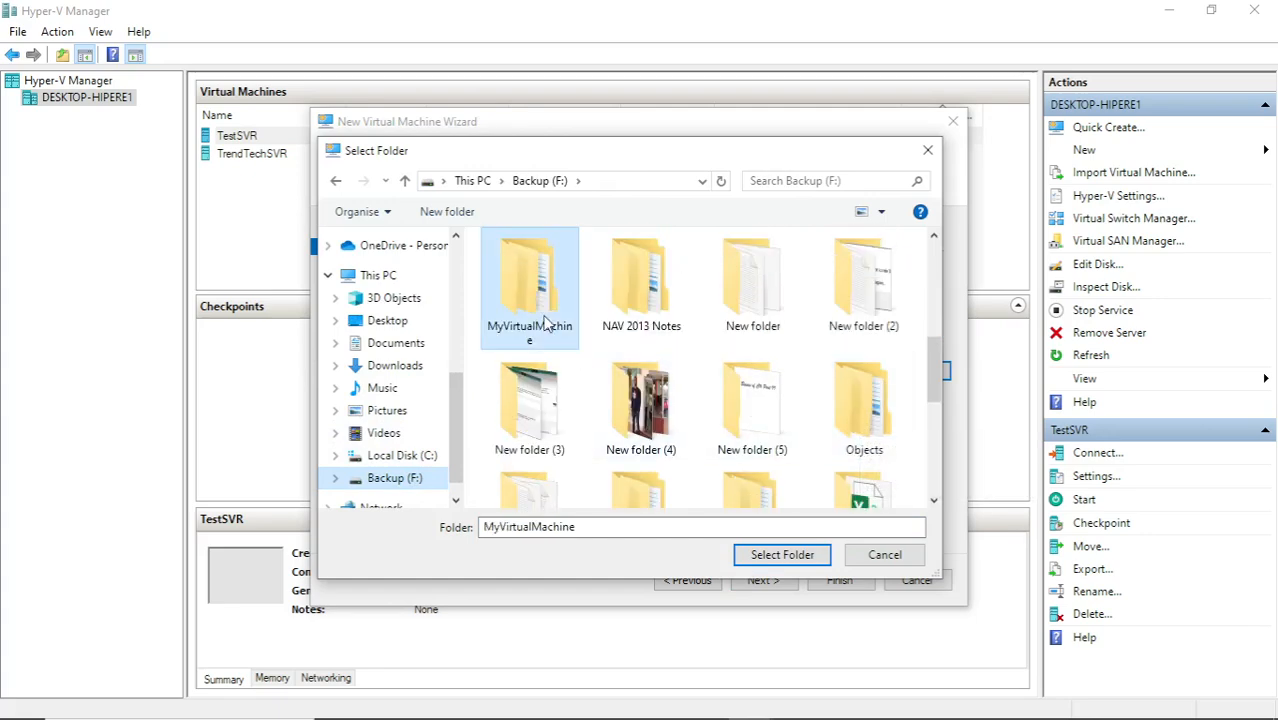
click(782, 555)
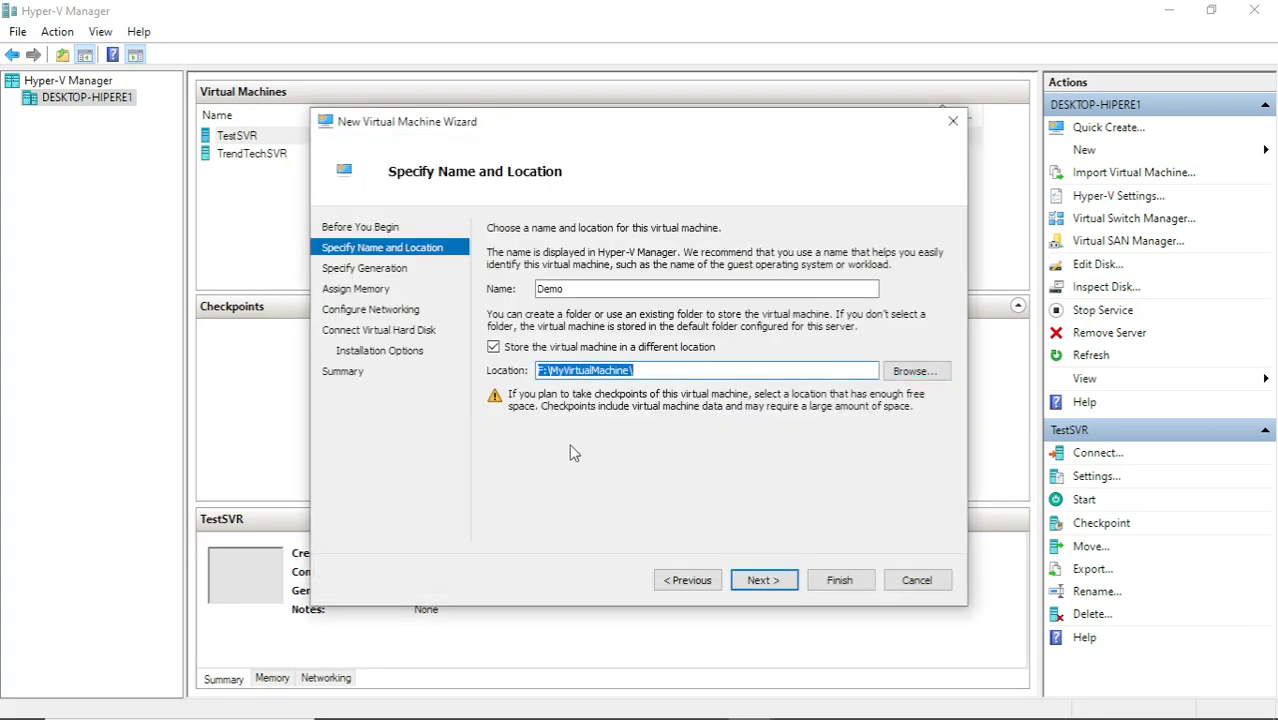
click(757, 576)
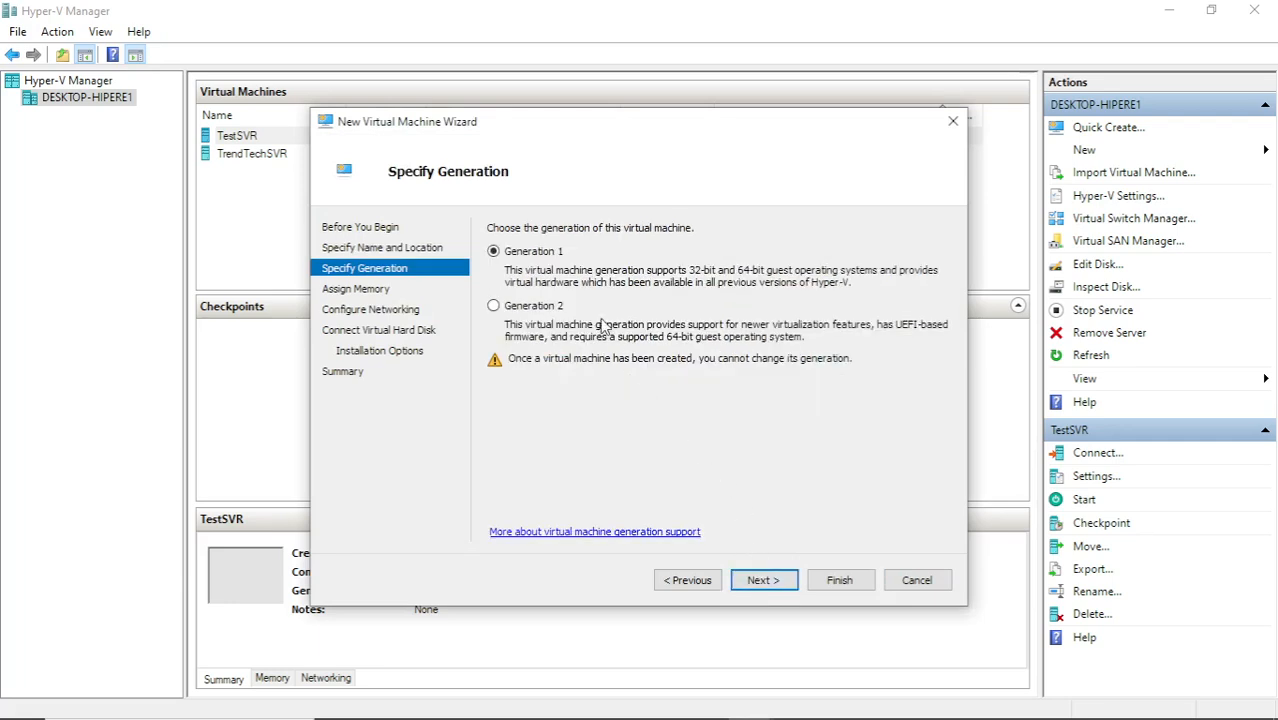
Step: Accept Generation 1 and 1024 MB of startup memory with Dynamic Memory for the virtual machine
click(766, 582)
click(593, 274)
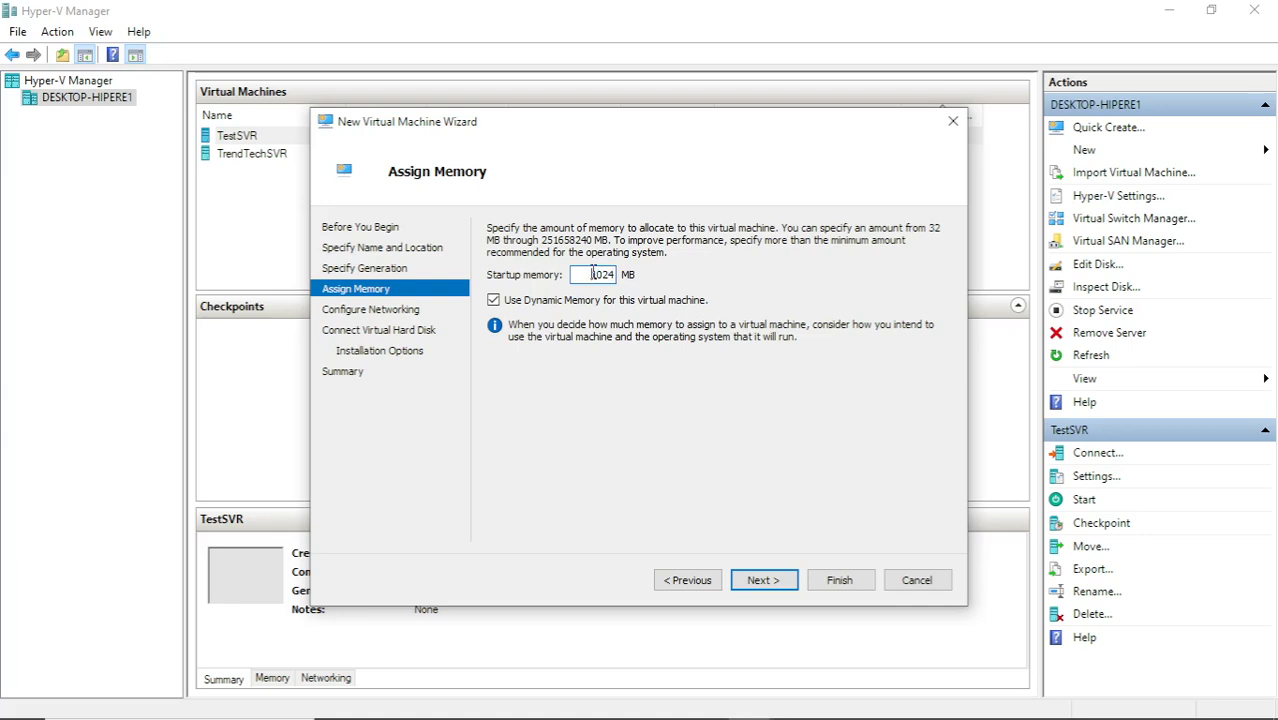
drag(590, 274, 648, 276)
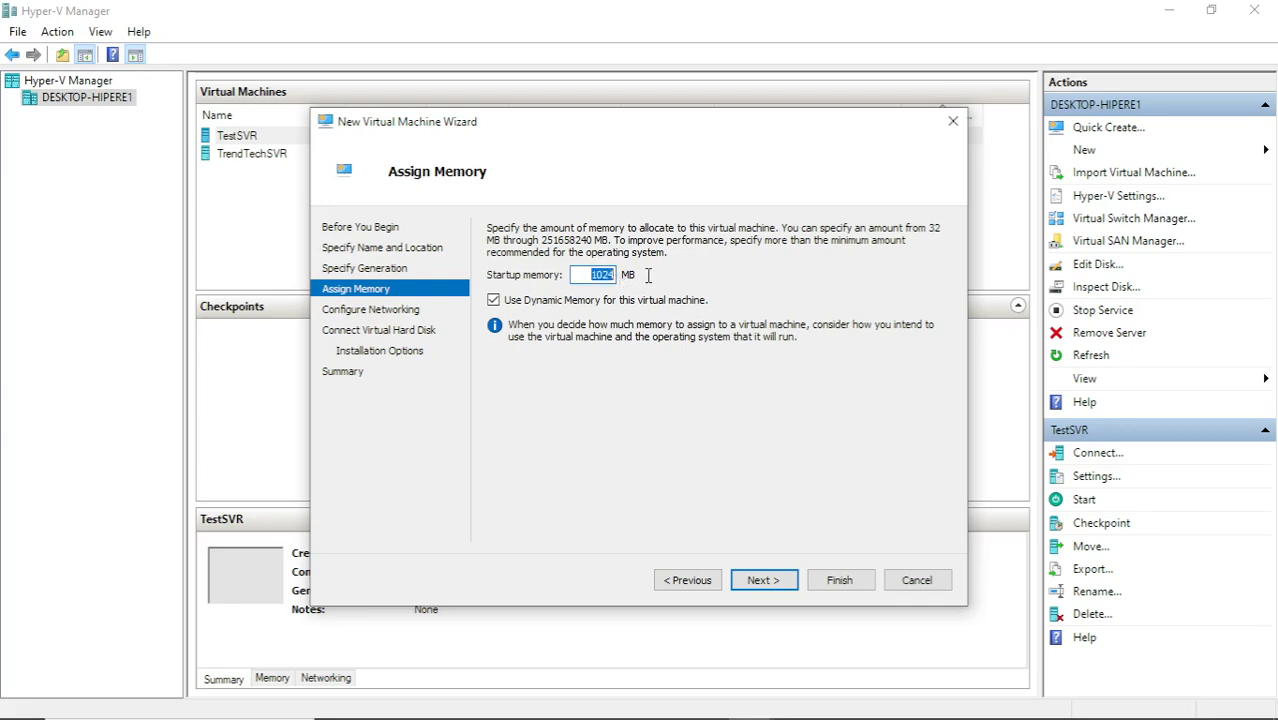
click(760, 580)
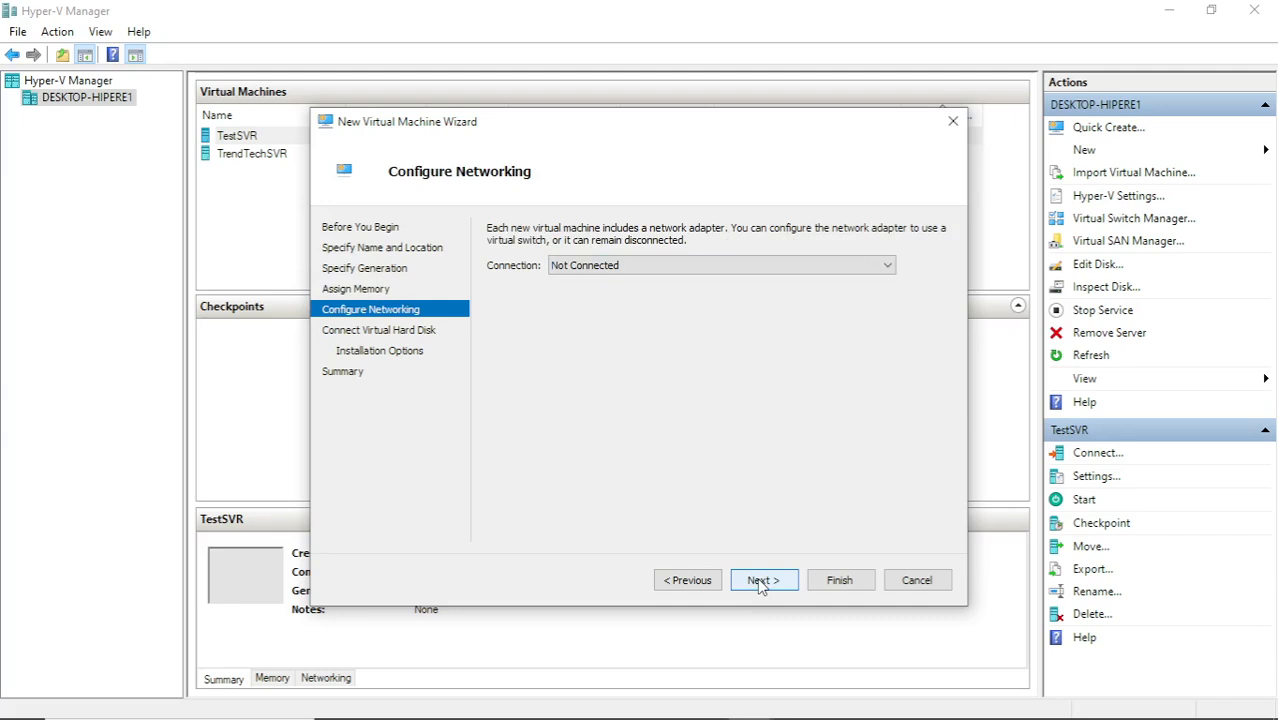
Step: Connect the virtual machine's network adapter to Default Switch and continue to the virtual hard disk settings
click(668, 268)
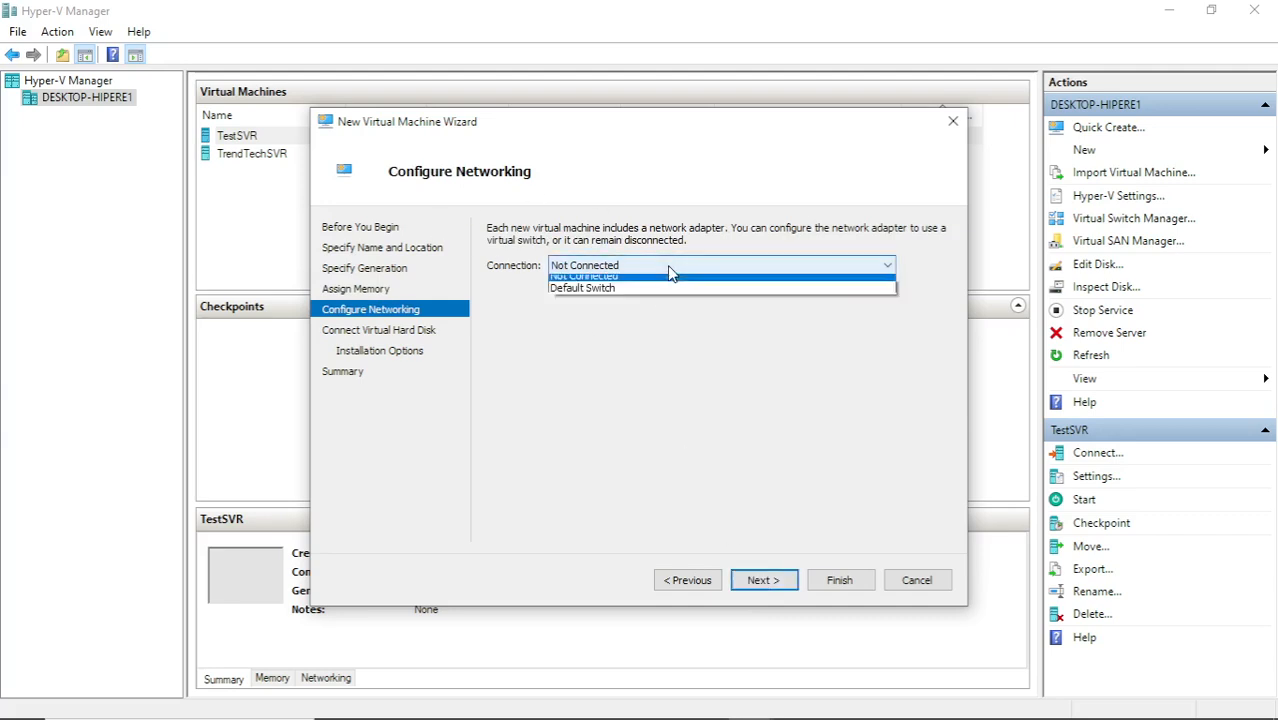
click(592, 295)
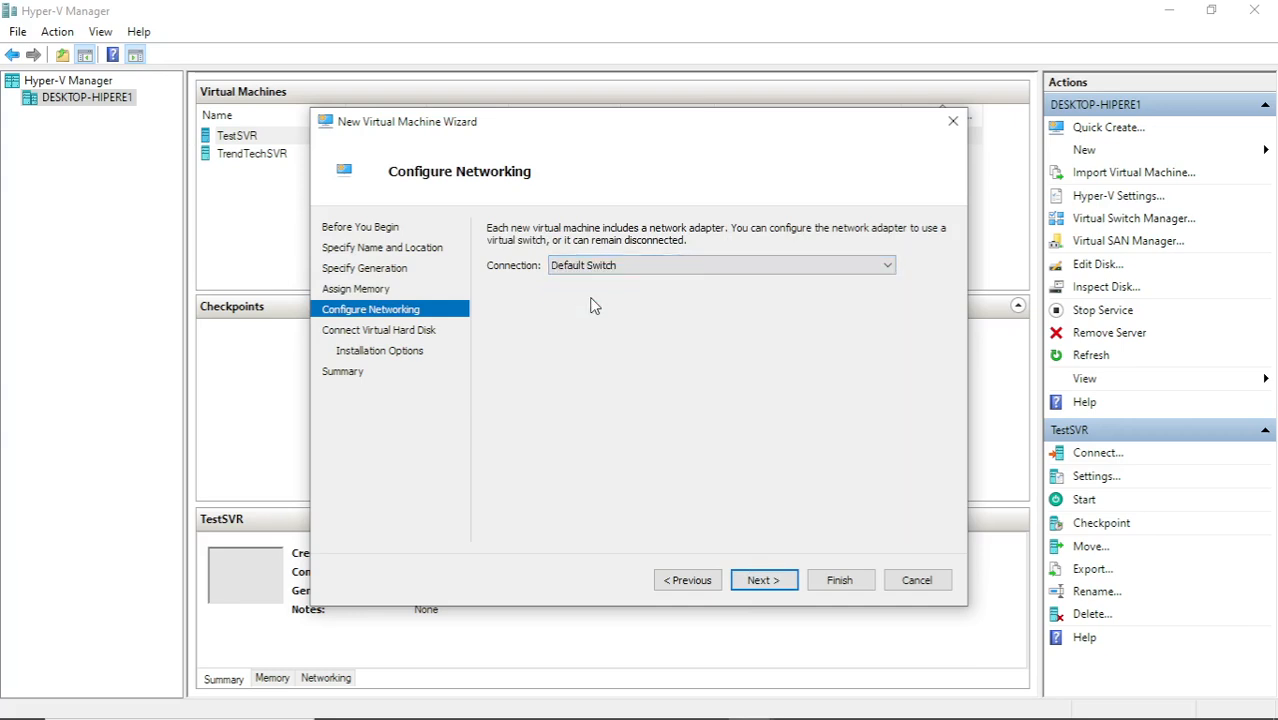
click(766, 580)
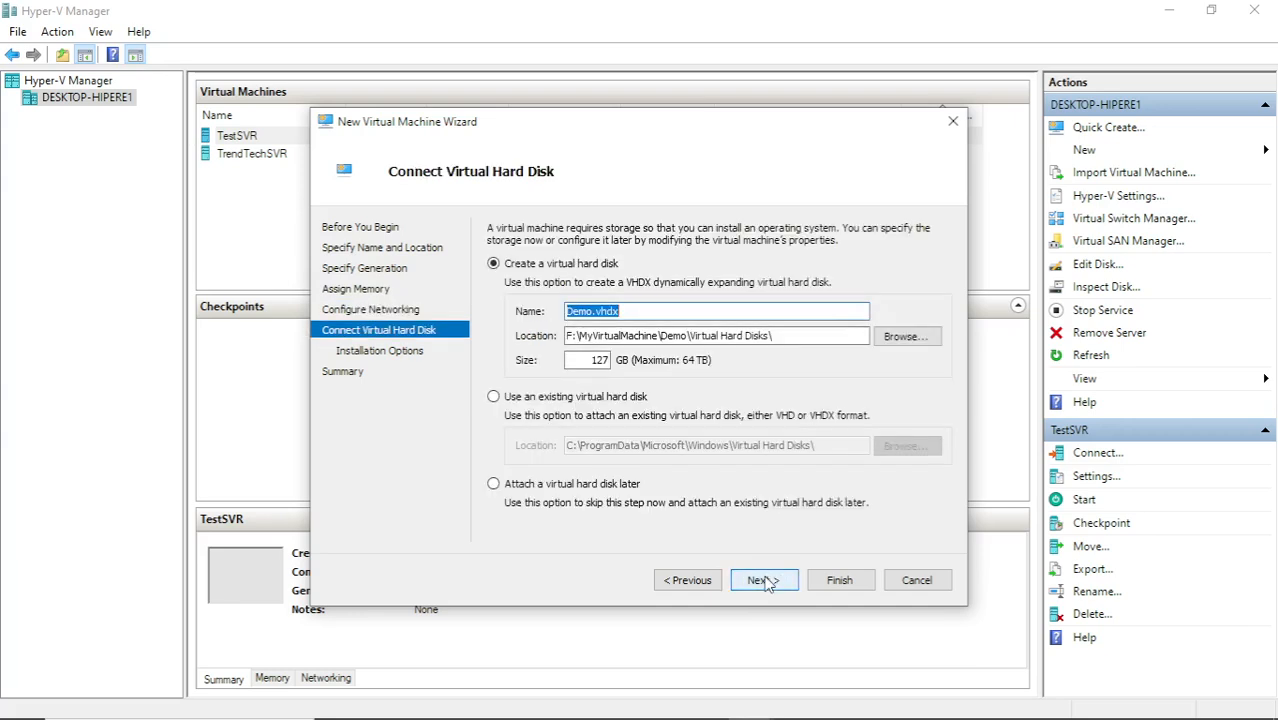
Step: Accept the new virtual hard disk Demo.vhdx at 127 GB in F:\MyVirtualMachine\Demo\Virtual Hard Disks\ and continue to the installation options
drag(642, 316, 454, 335)
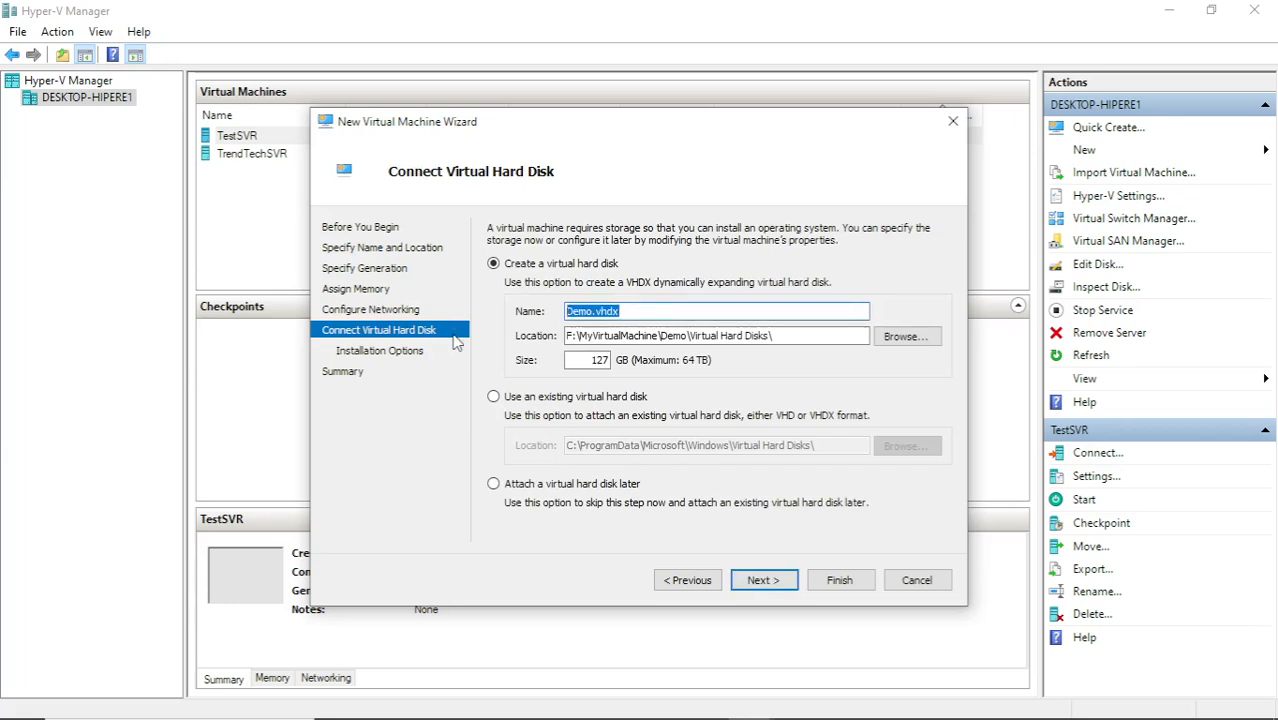
click(648, 309)
drag(579, 361, 620, 360)
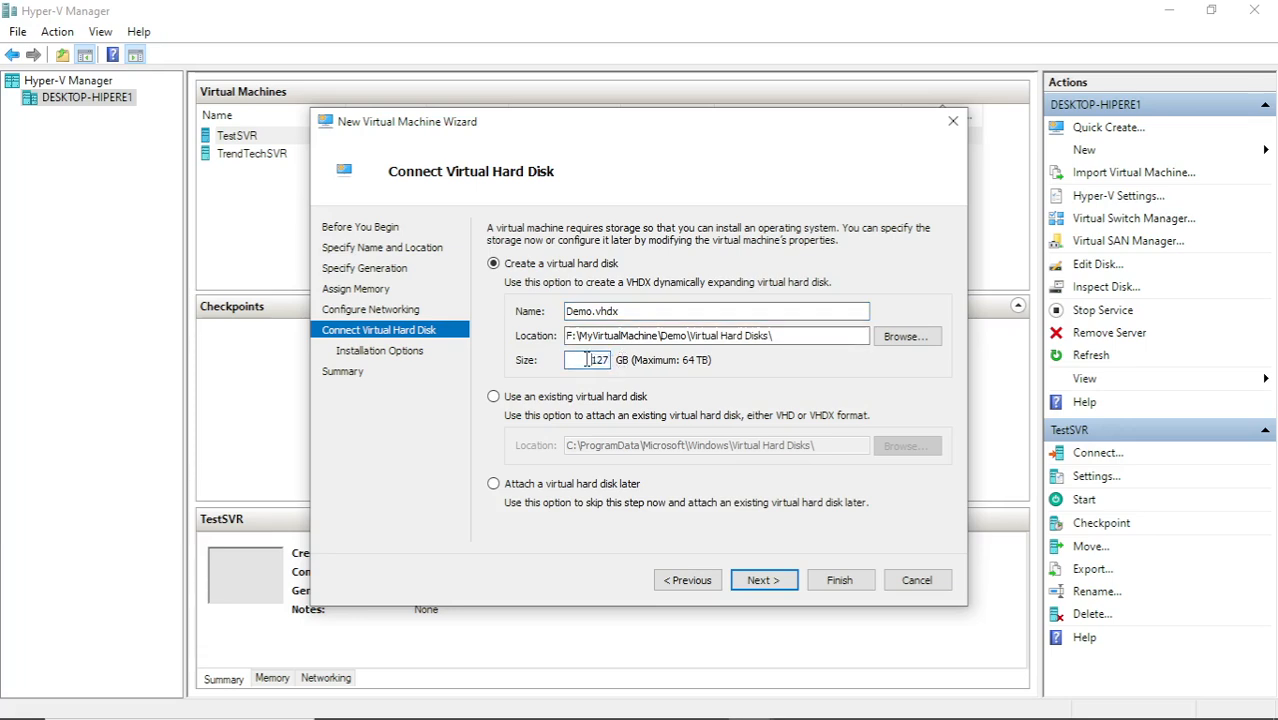
drag(588, 362, 621, 364)
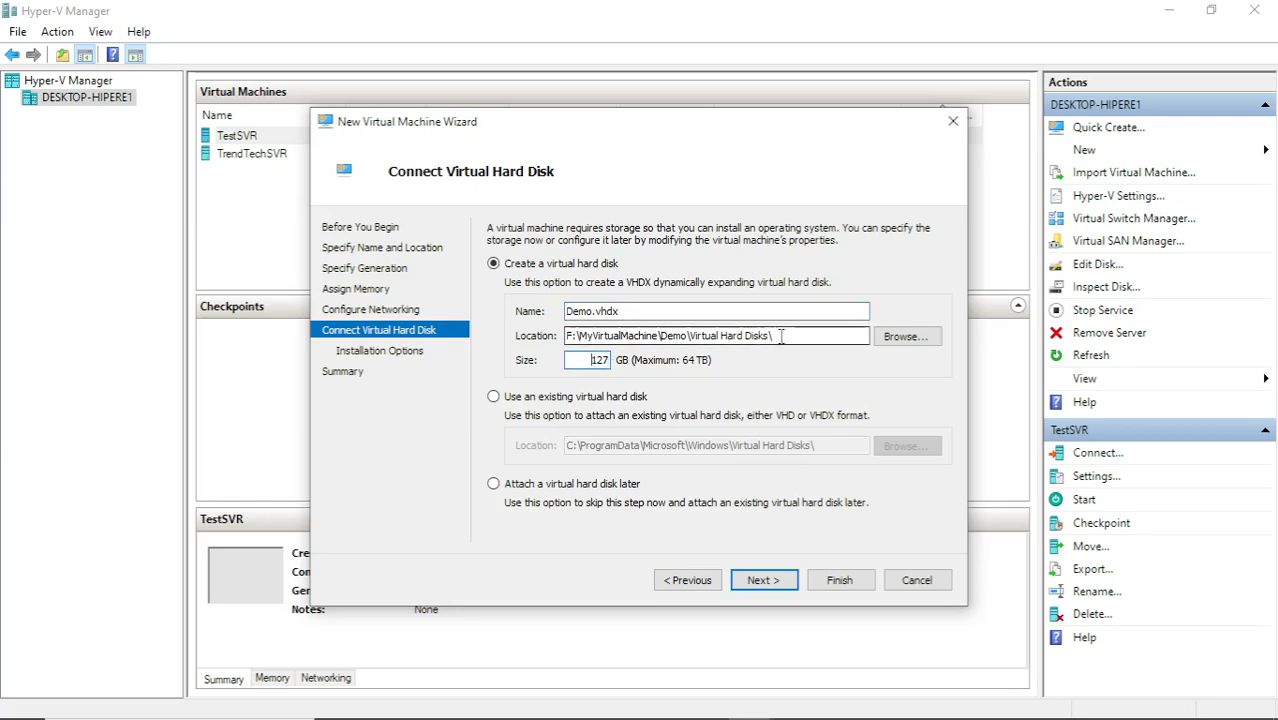
drag(781, 335, 548, 331)
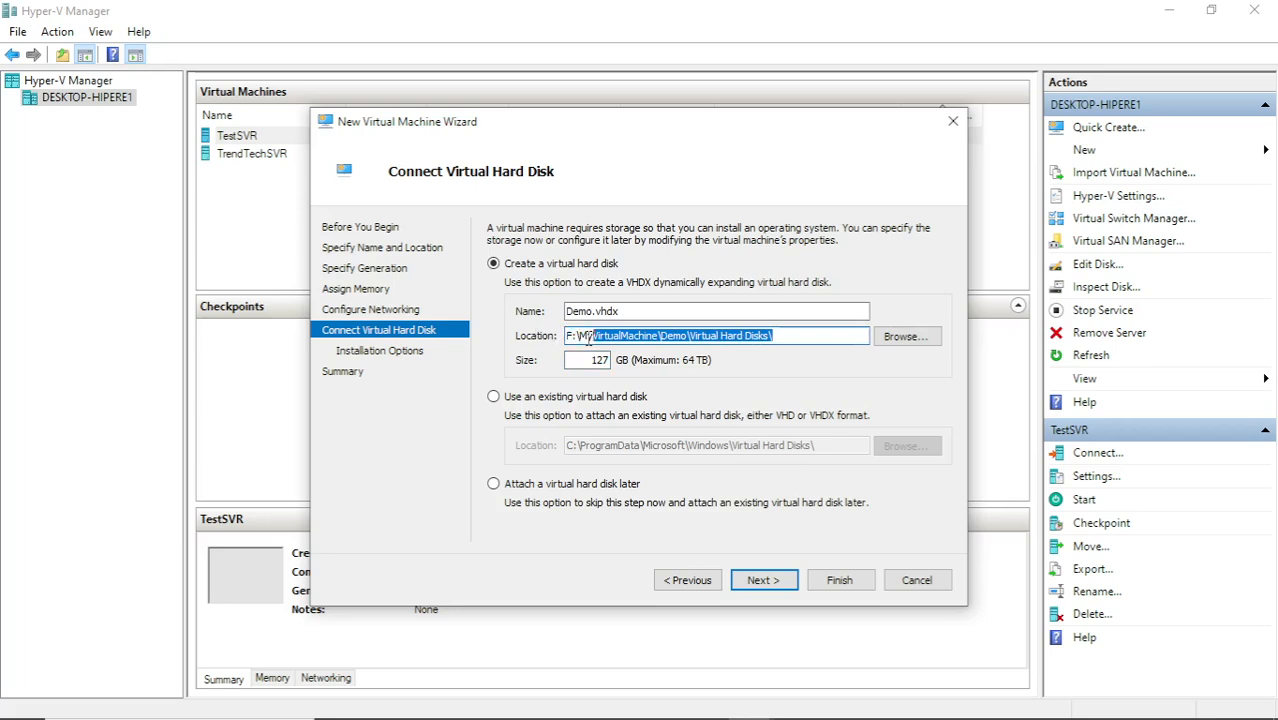
click(784, 337)
drag(776, 336, 372, 362)
click(760, 341)
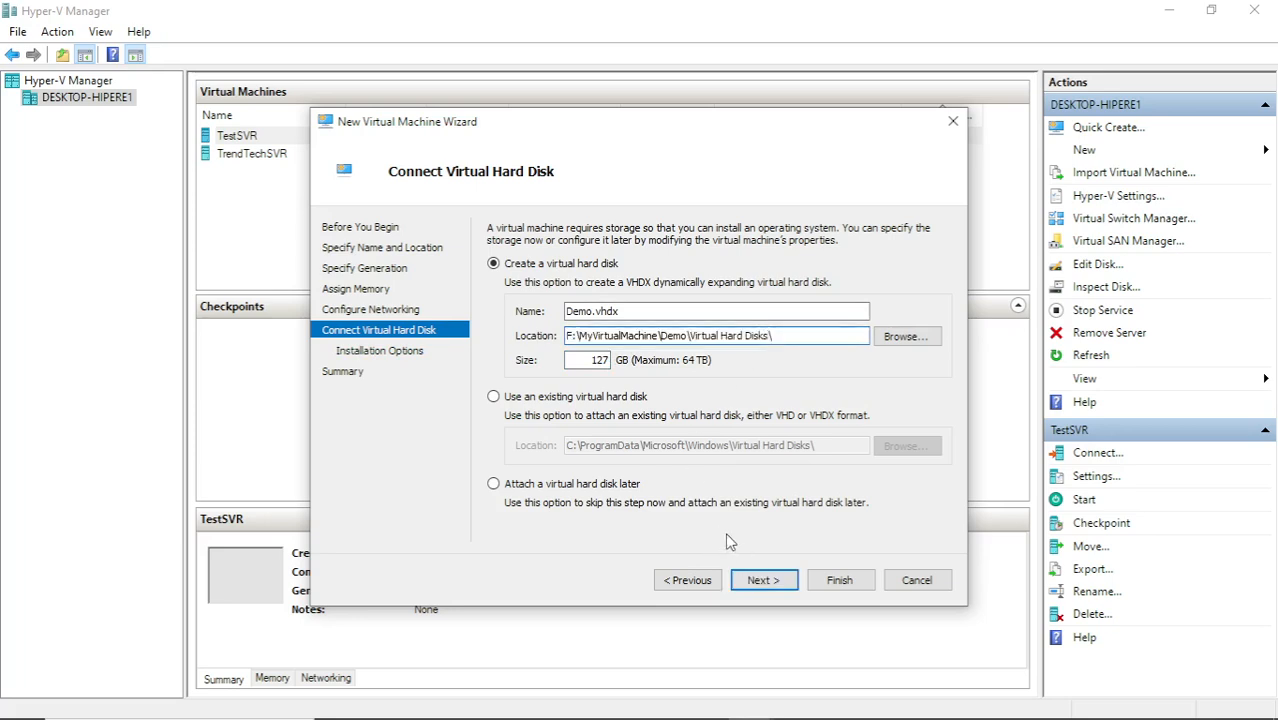
click(758, 584)
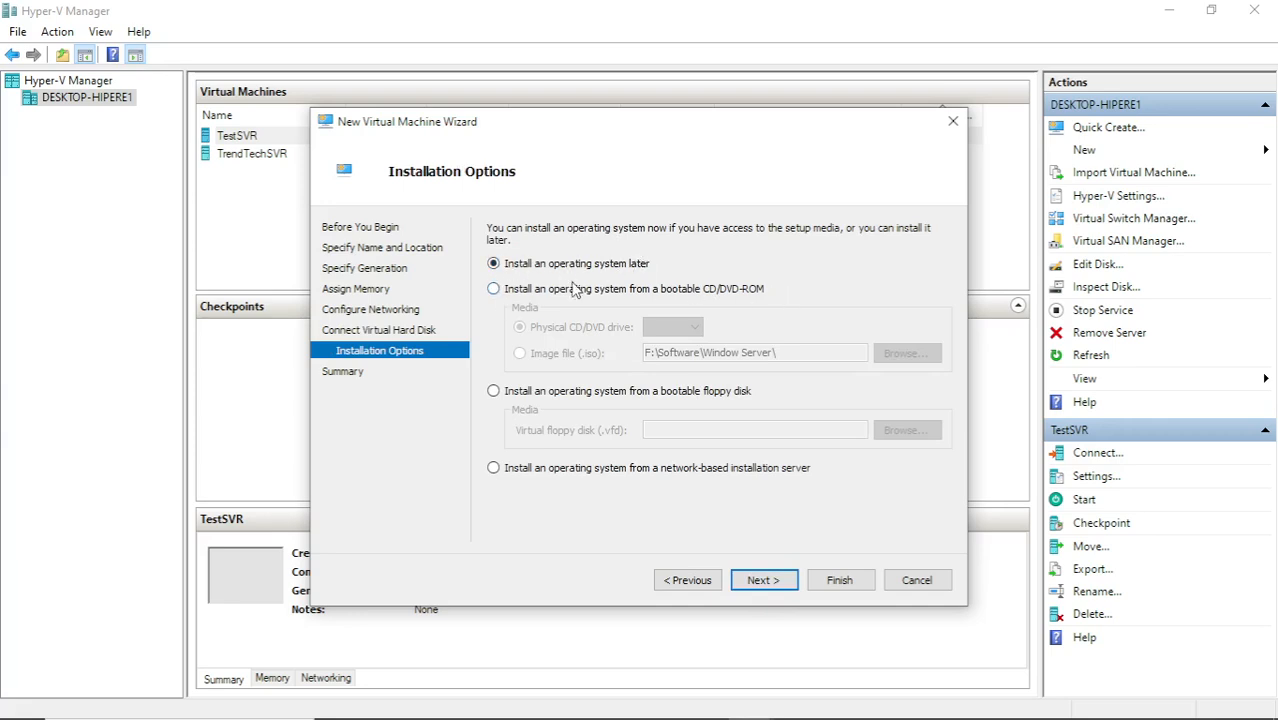
Step: Set the operating system to install from the 17763.737.190906-2324.rs5_release_svc_refresh_SERVER_EVAL_x64FRE_en-us_1.iso image file and finish creating the virtual machine
click(494, 290)
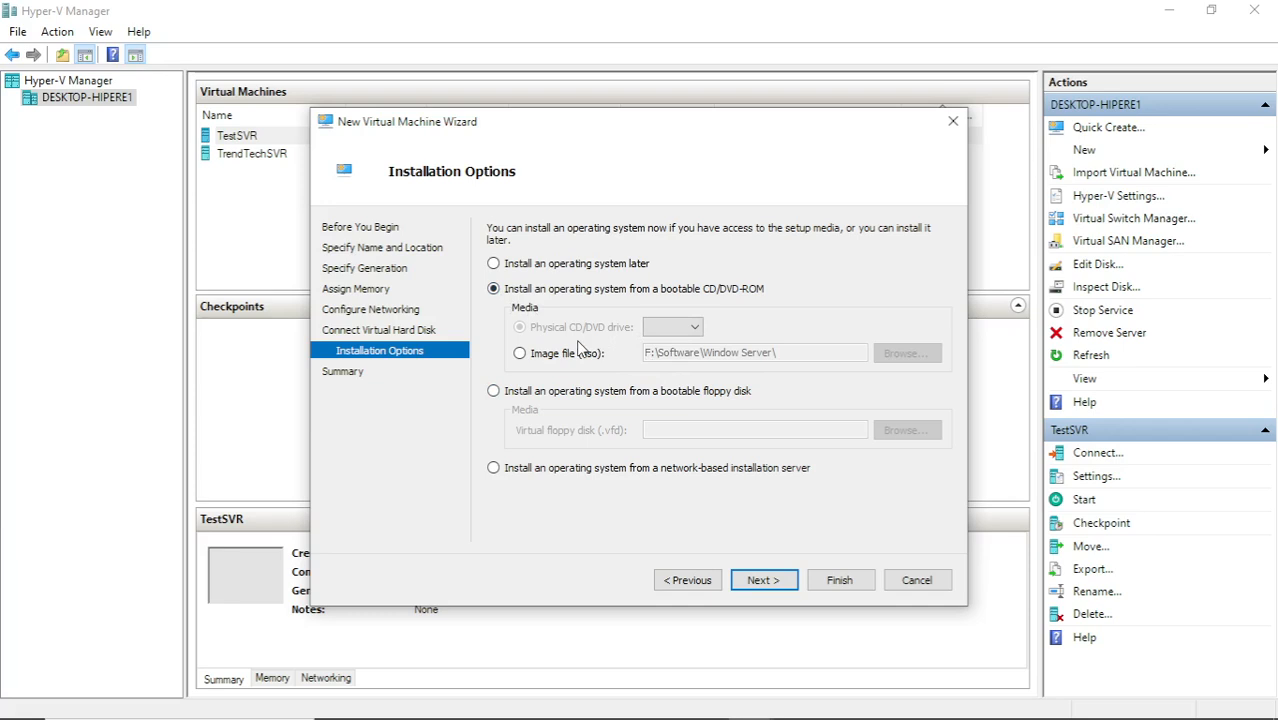
click(519, 353)
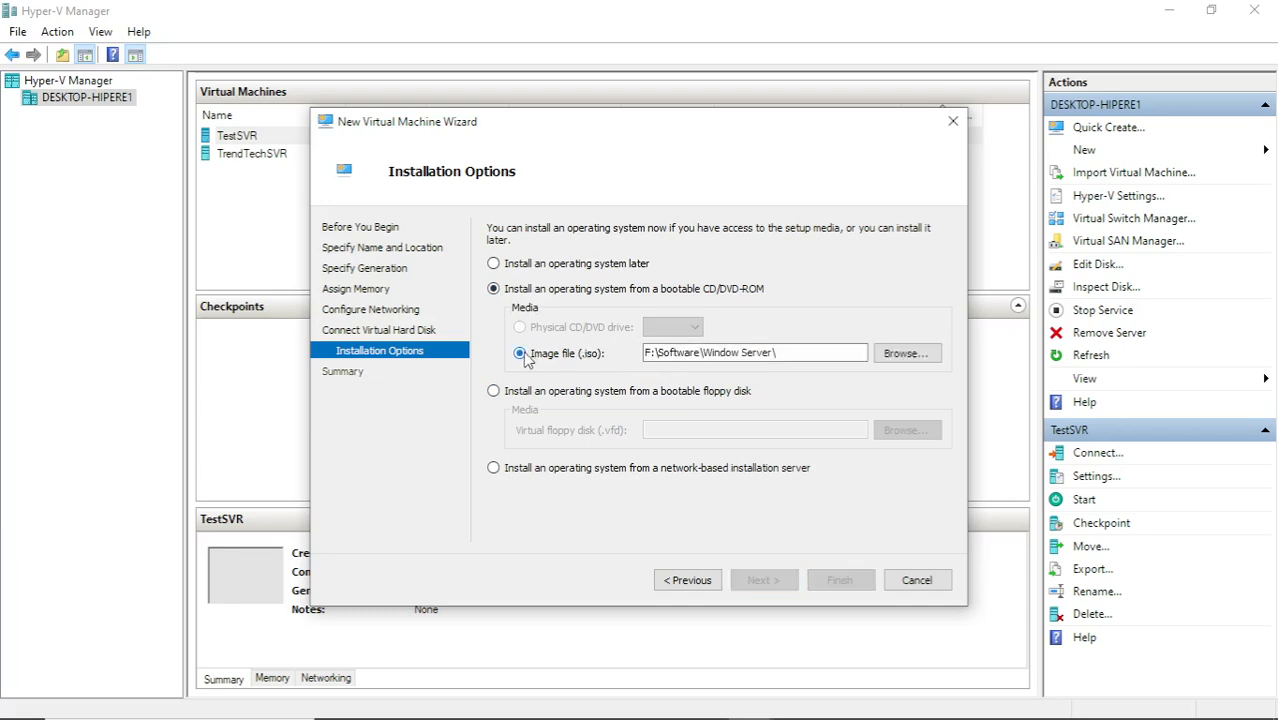
click(905, 353)
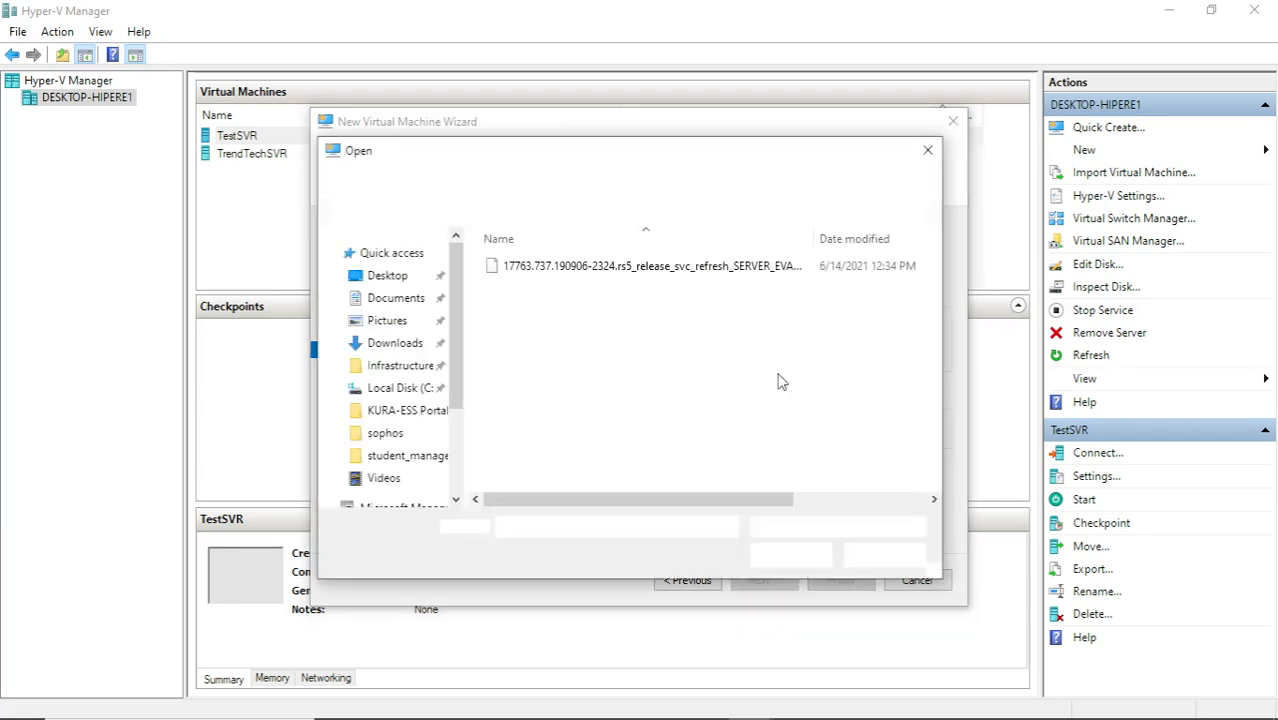
click(618, 270)
click(792, 556)
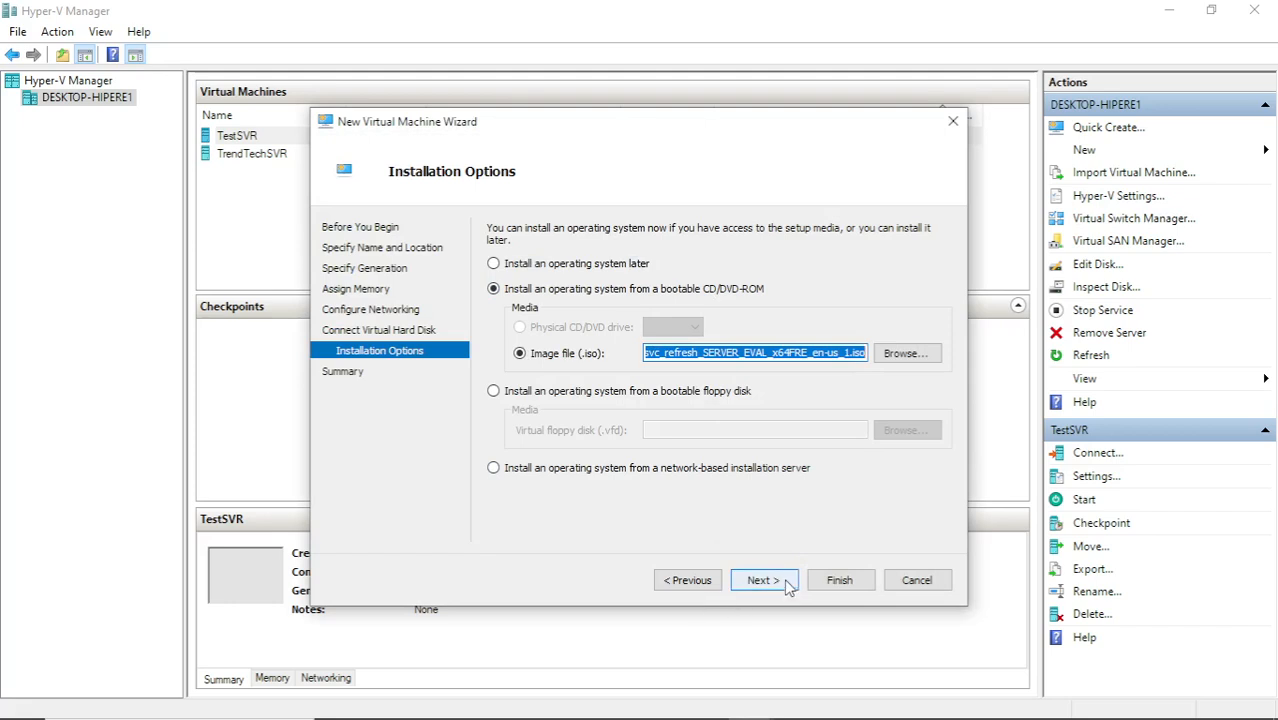
click(787, 584)
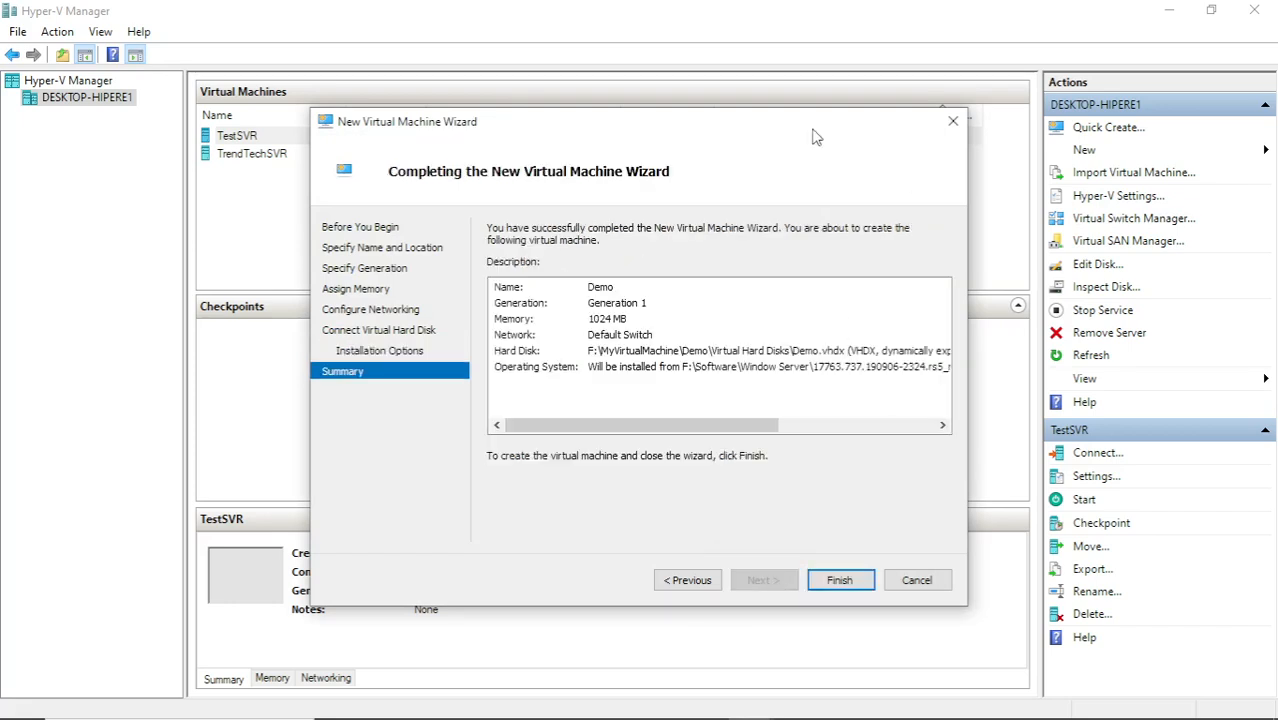
click(840, 580)
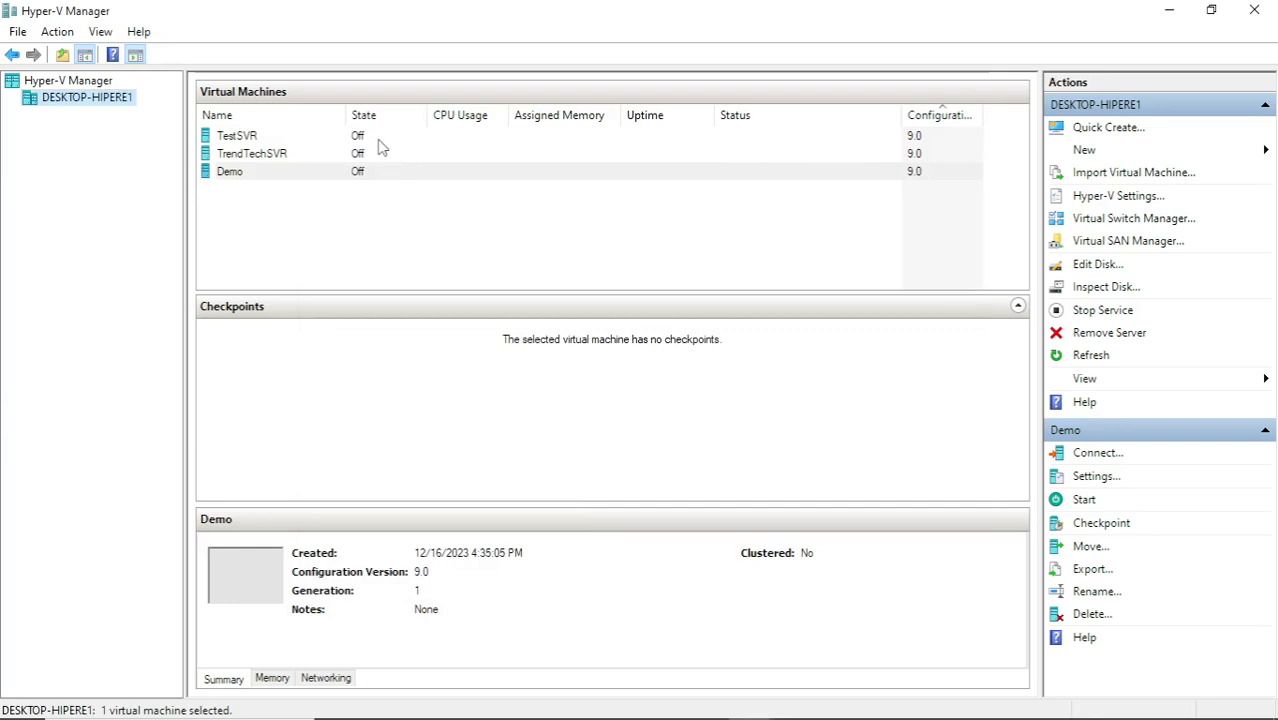
Step: Connect to the Demo virtual machine and start it
click(312, 175)
click(295, 157)
click(293, 178)
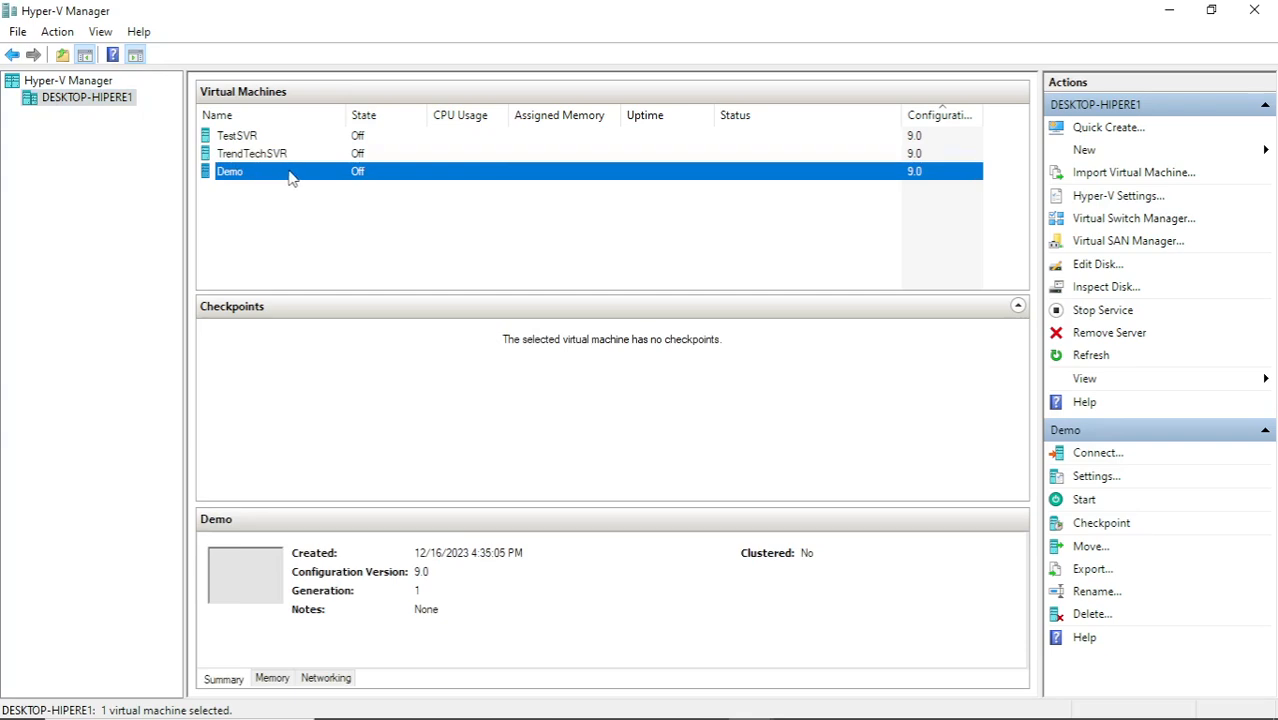
right_click(290, 177)
click(328, 184)
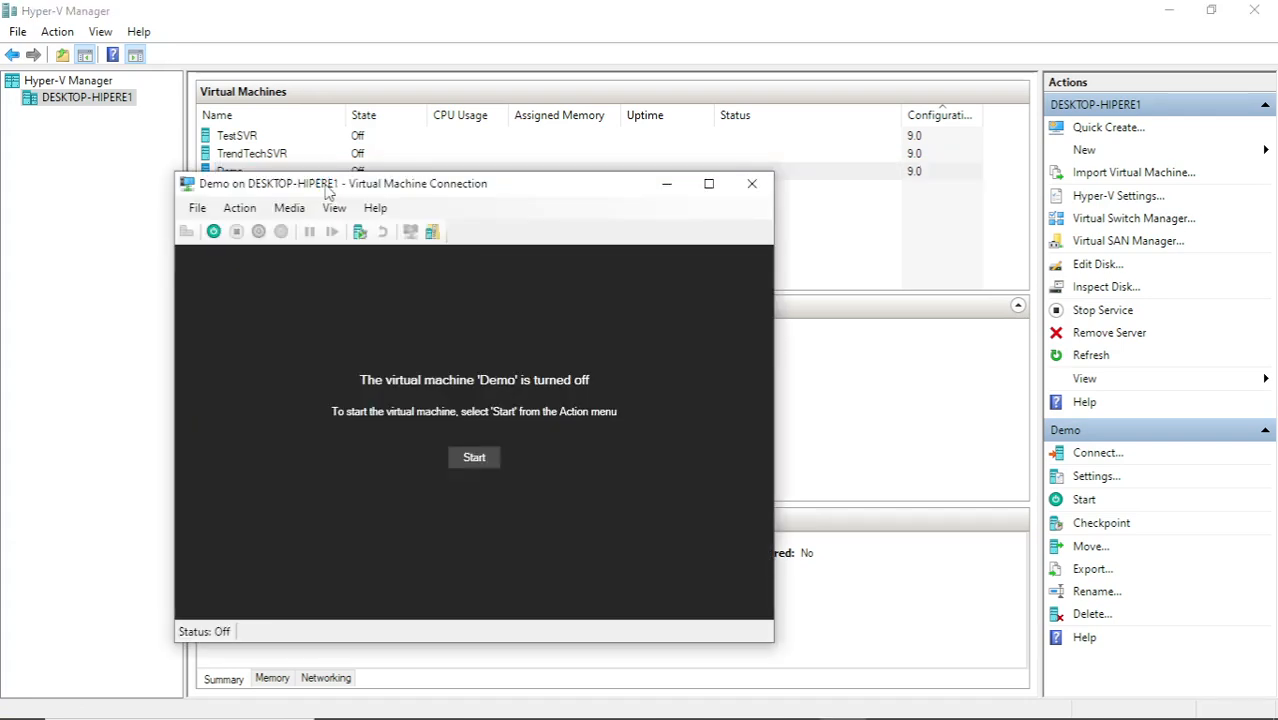
click(466, 460)
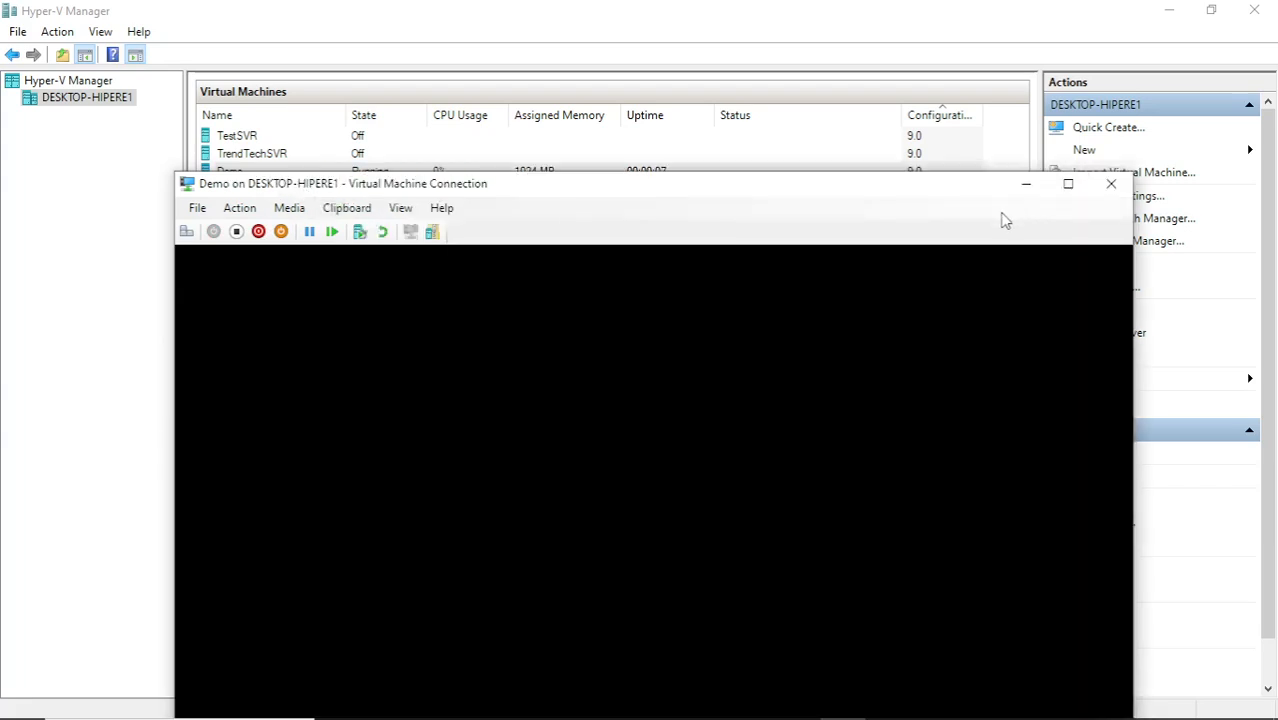
Step: Minimize the Hyper-V Manager window and show the Demo virtual machine in full screen
click(1067, 184)
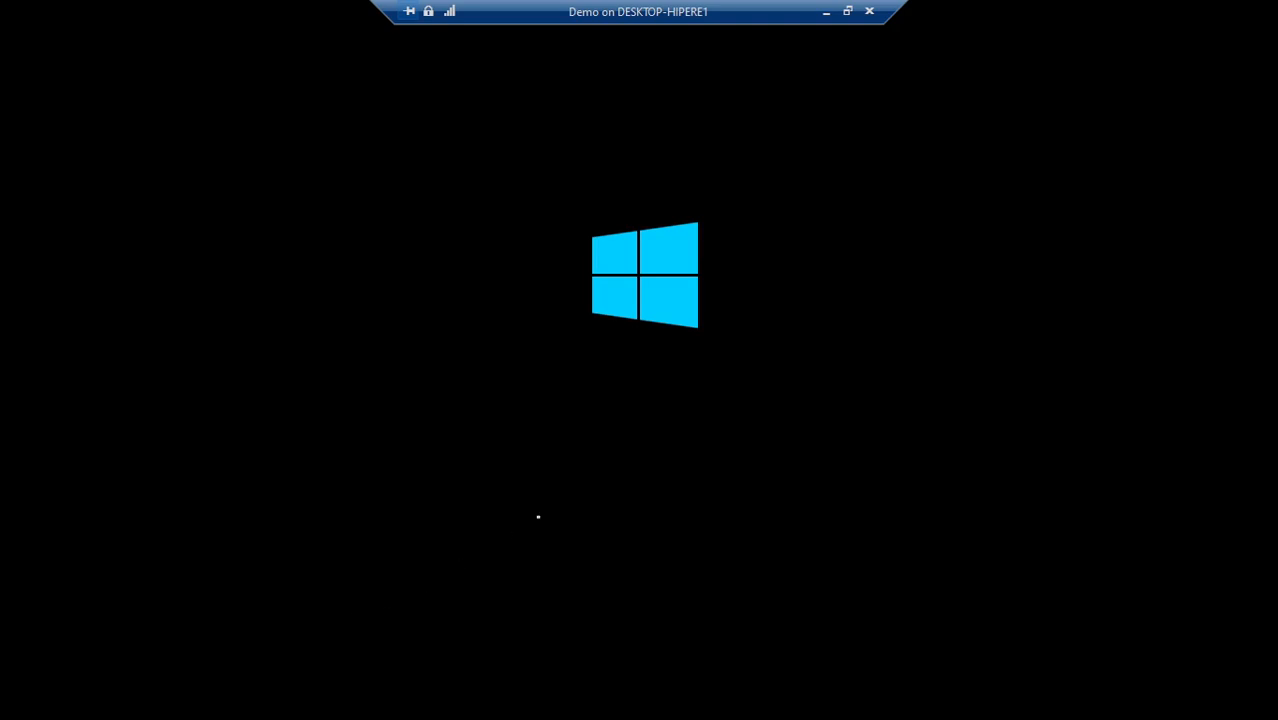
click(848, 12)
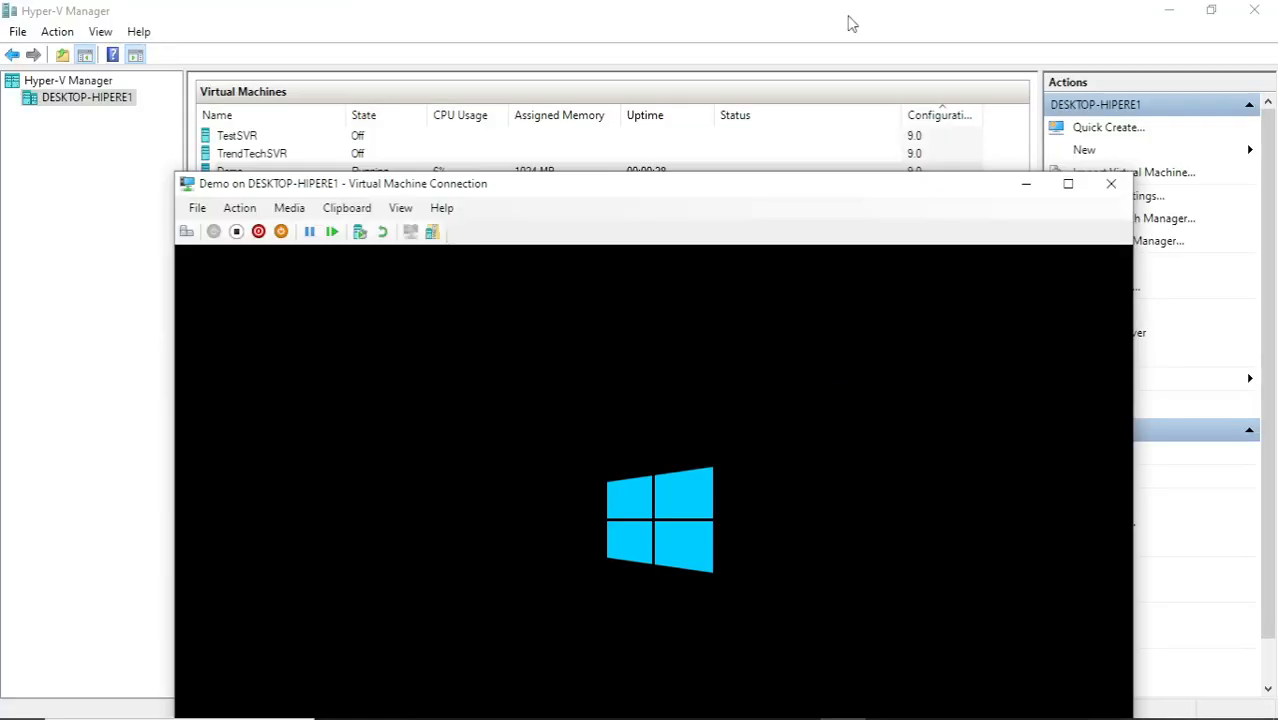
click(1168, 12)
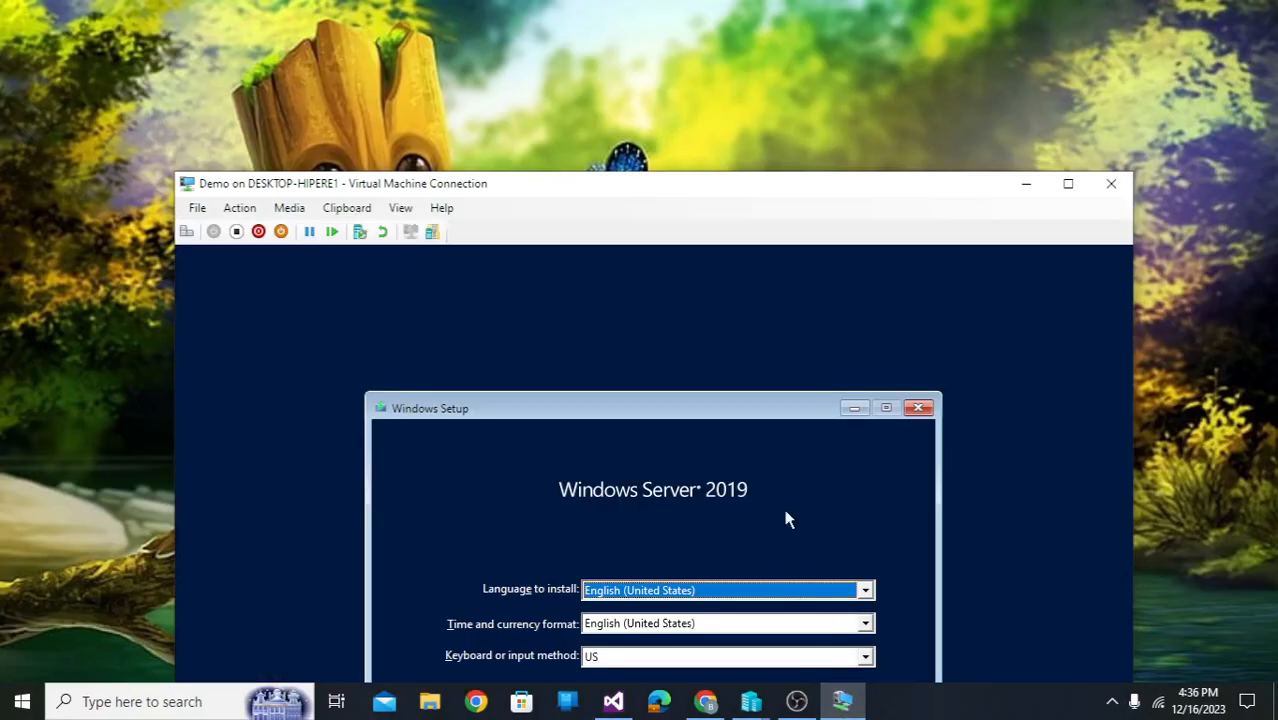
click(1068, 183)
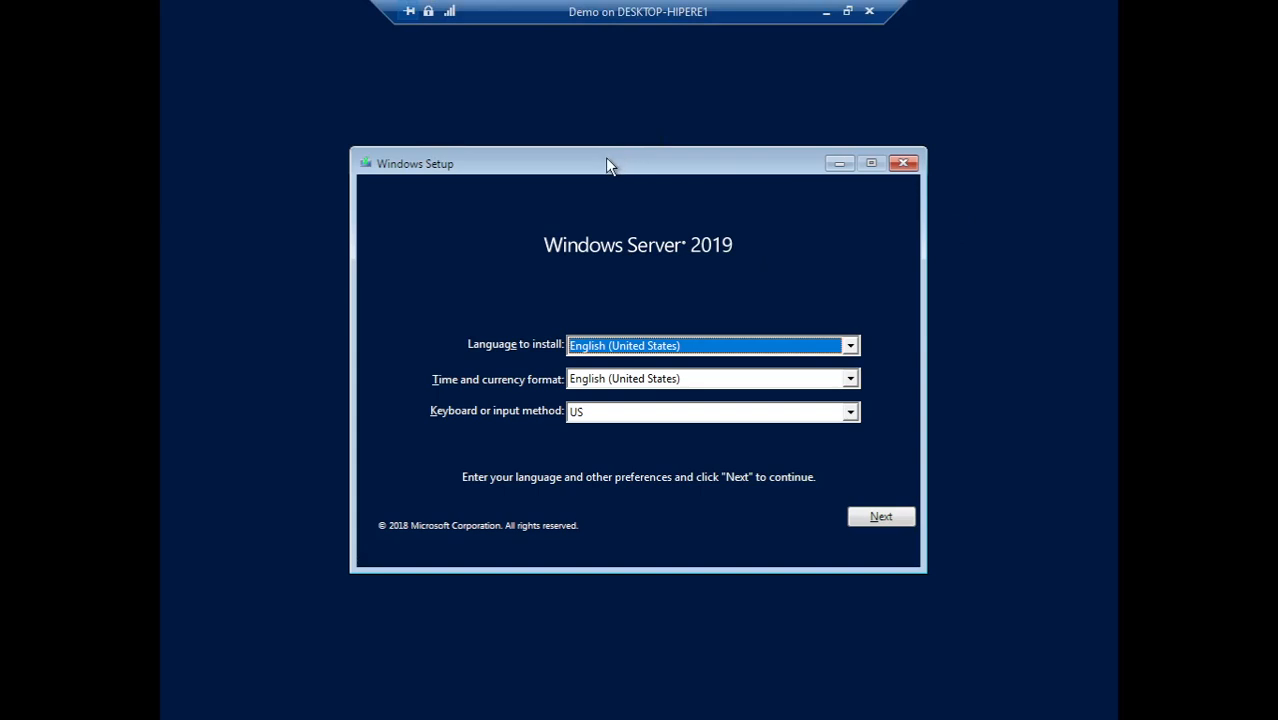
Step: Accept English (United States) and the US keyboard in Windows Setup and start the Windows Server 2019 installation
drag(603, 160, 559, 150)
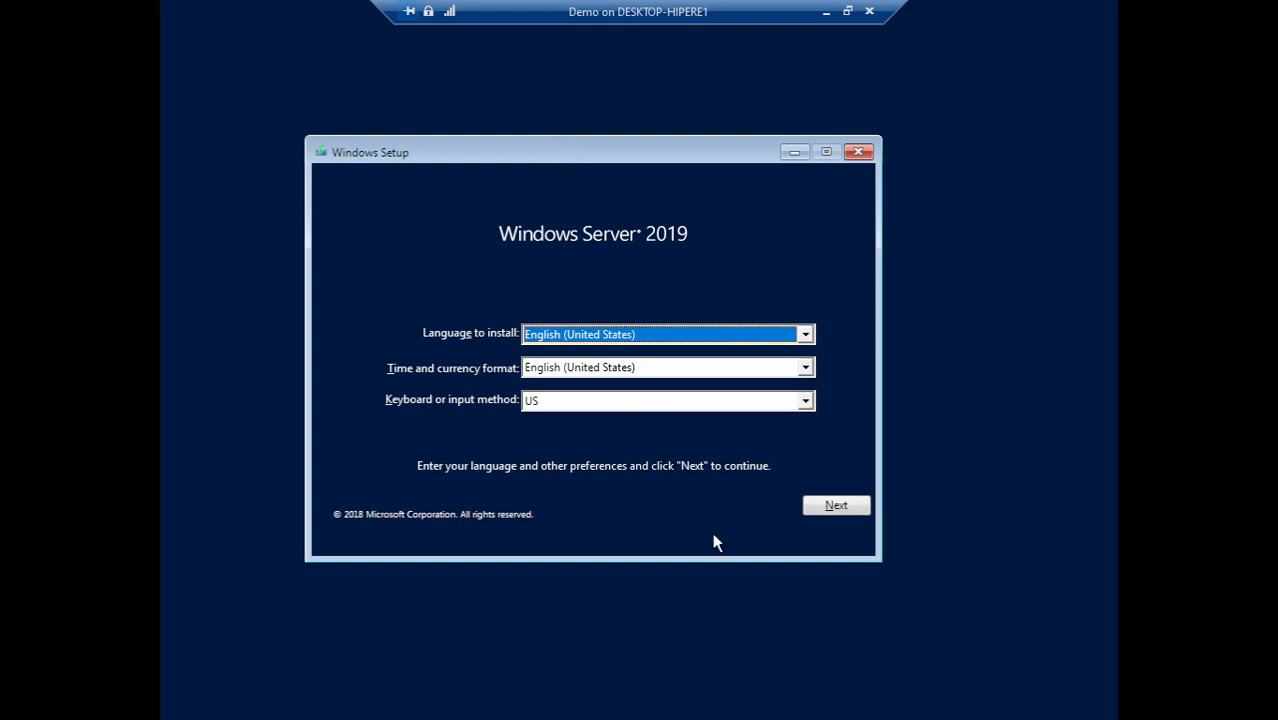
drag(513, 157, 493, 149)
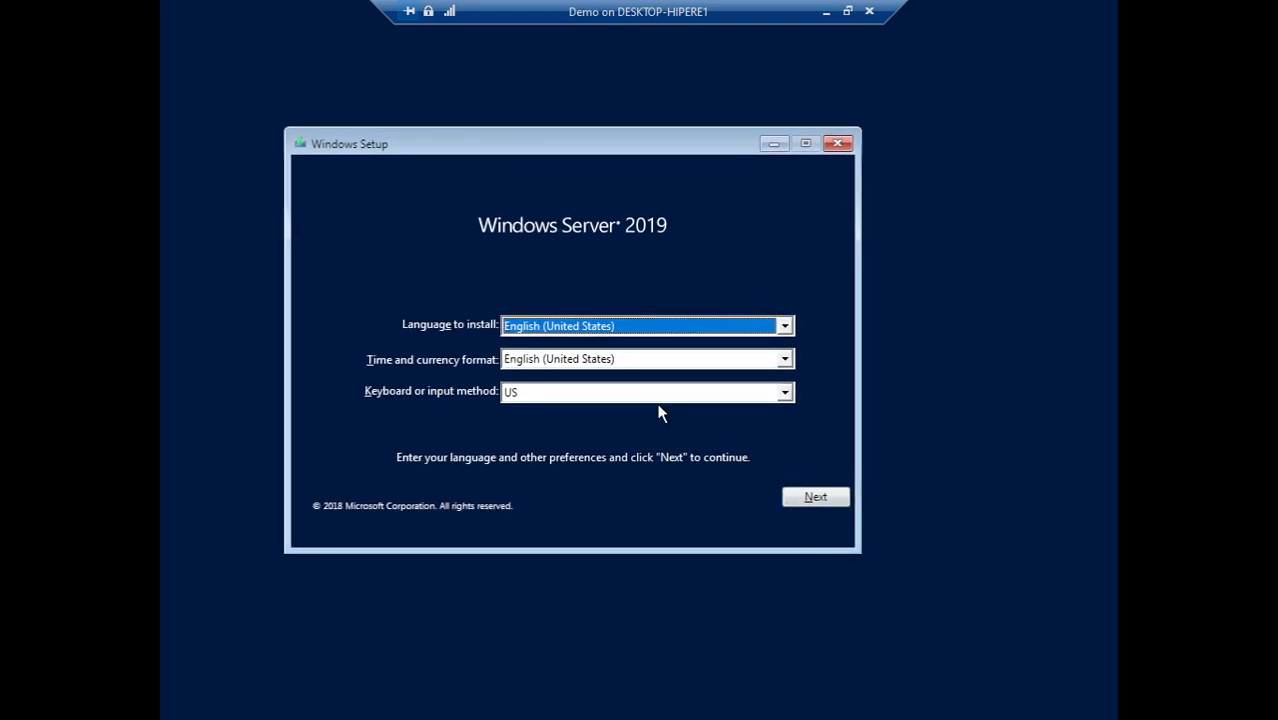
click(815, 498)
click(578, 348)
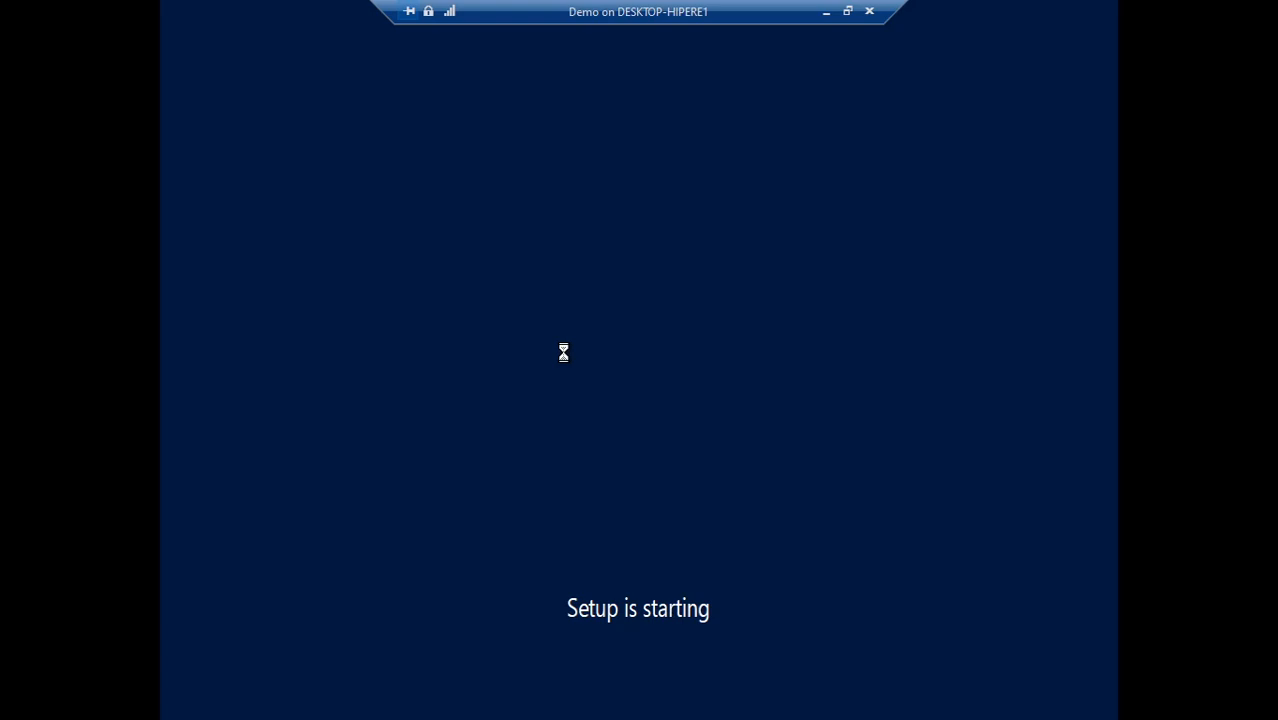
click(849, 12)
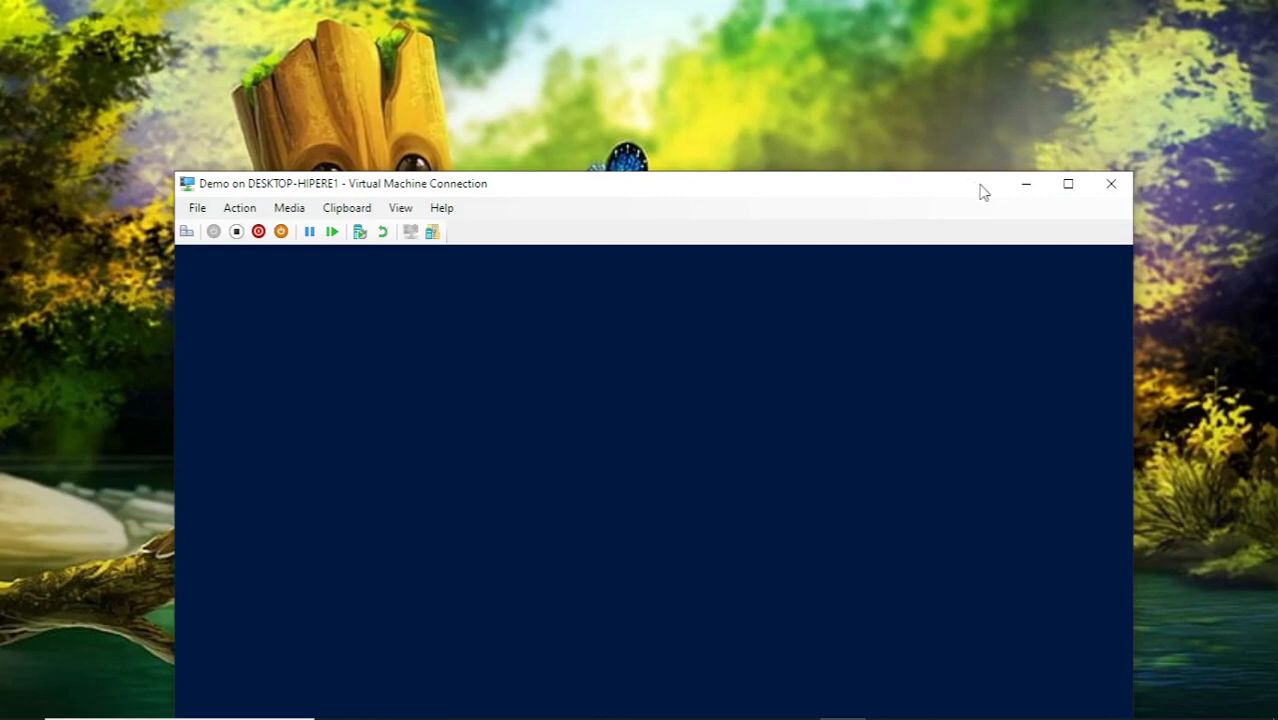
click(1012, 186)
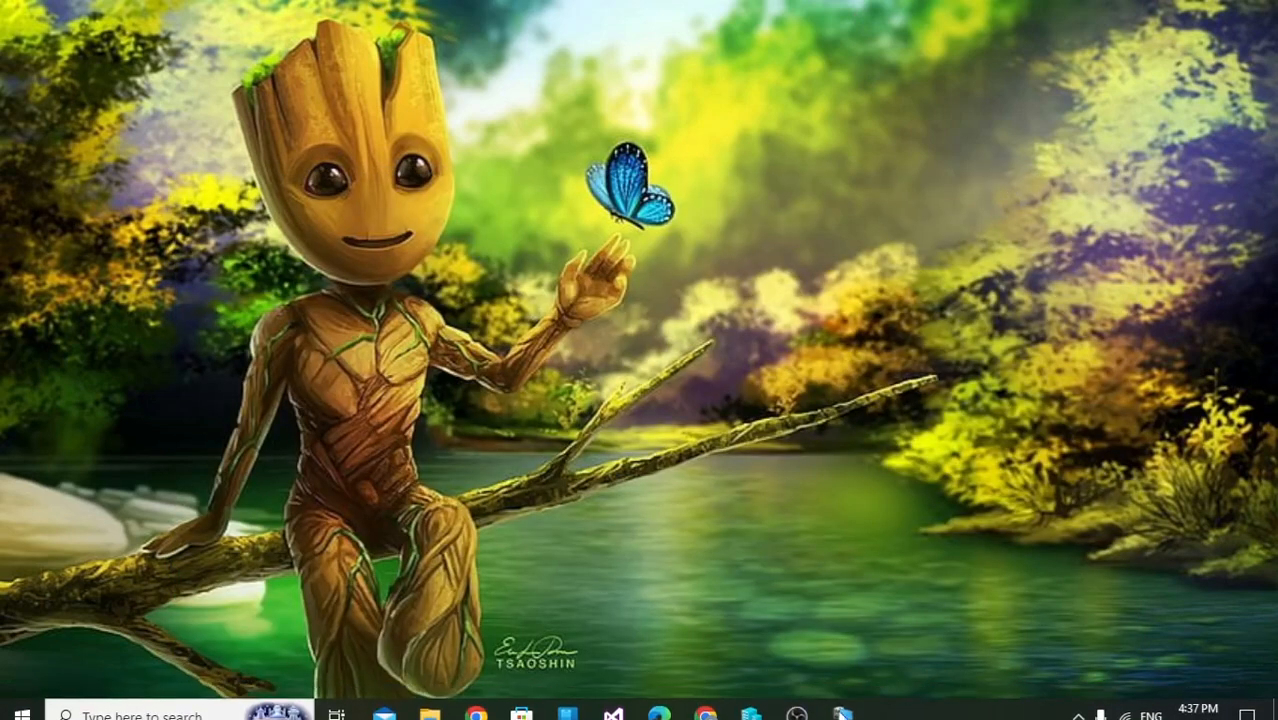
click(843, 704)
click(1068, 183)
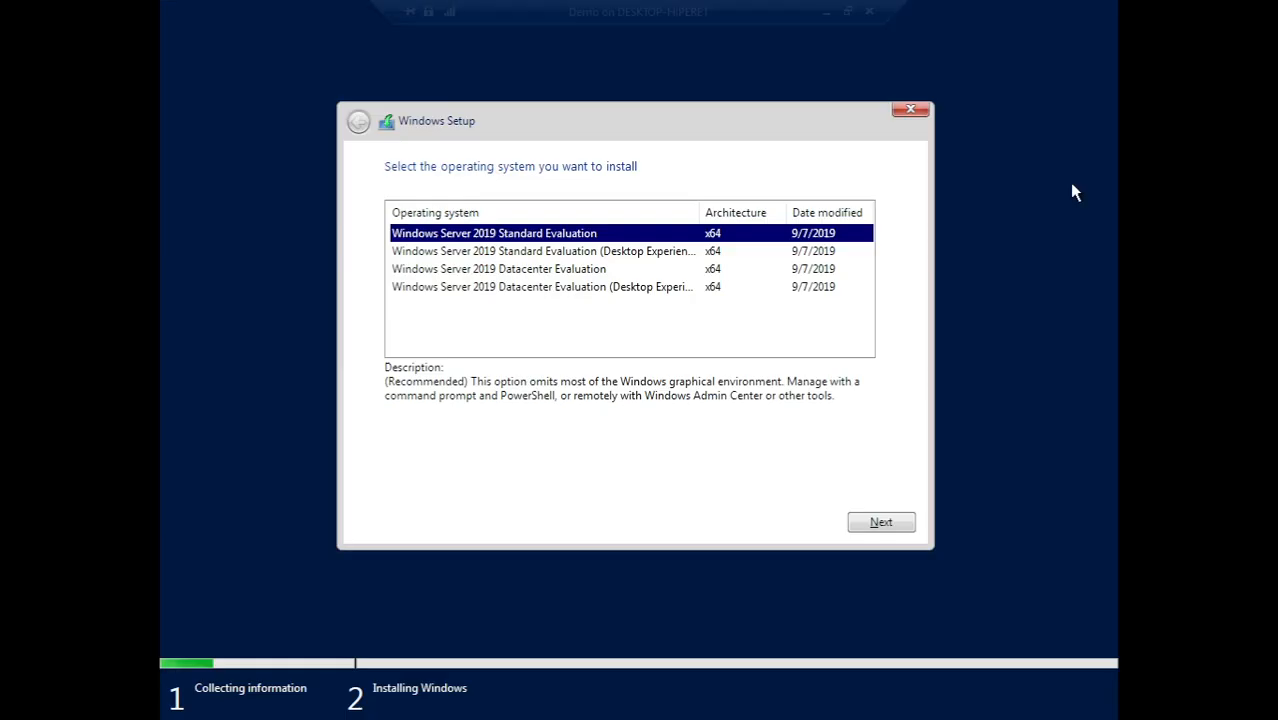
Step: Choose Windows Server 2019 Standard Evaluation (Desktop Experience) as the operating system to install and continue to the license terms
click(545, 251)
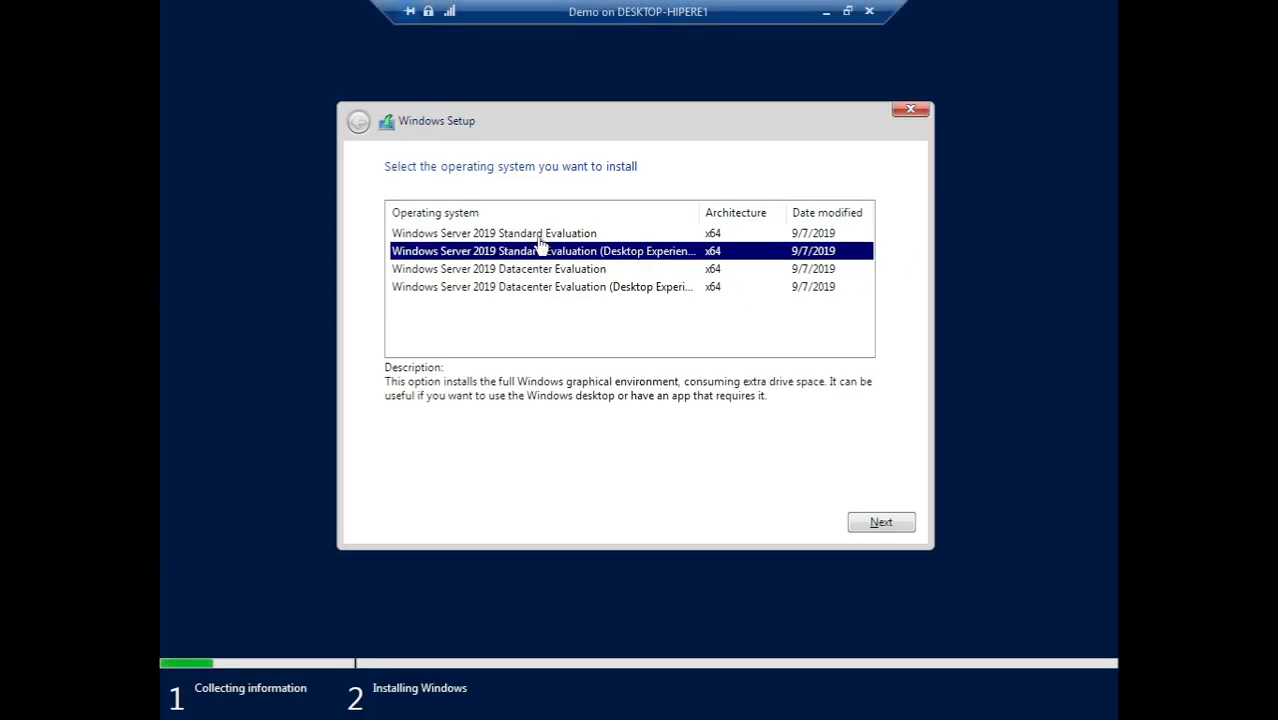
click(557, 233)
click(551, 251)
click(876, 529)
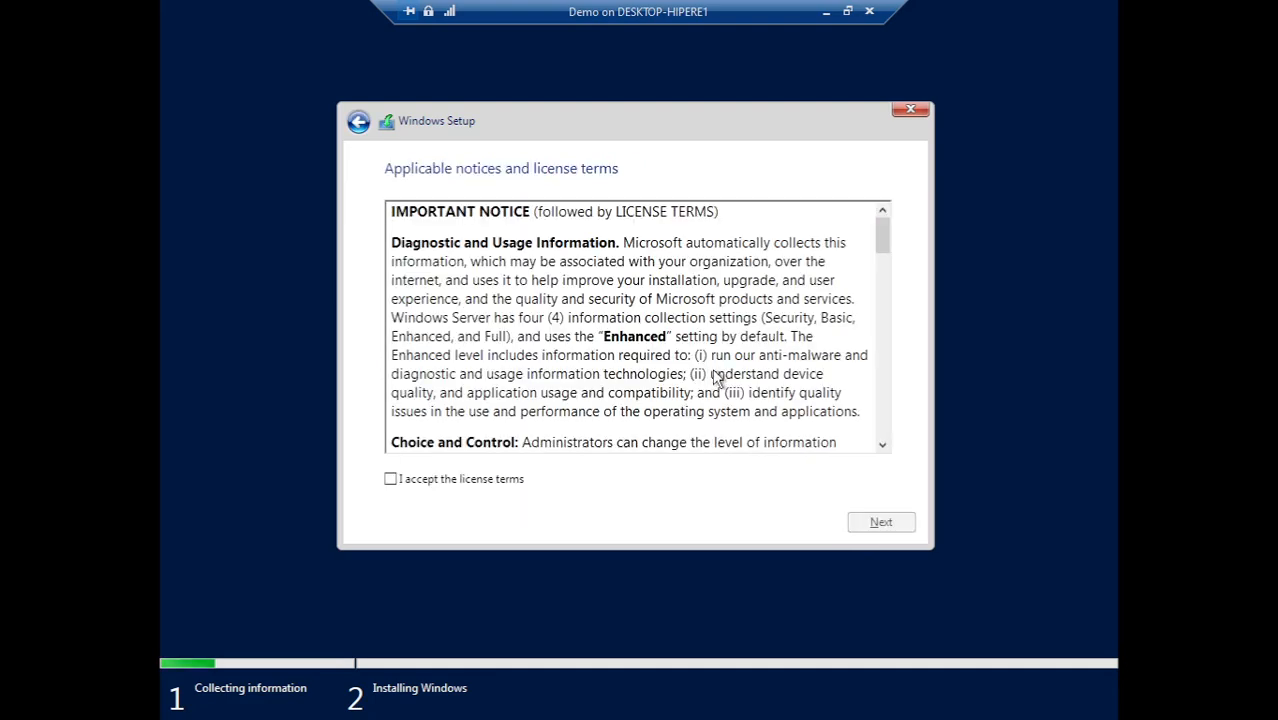
Step: Accept the license terms and choose the Custom: Install Windows only (advanced) installation type
click(389, 481)
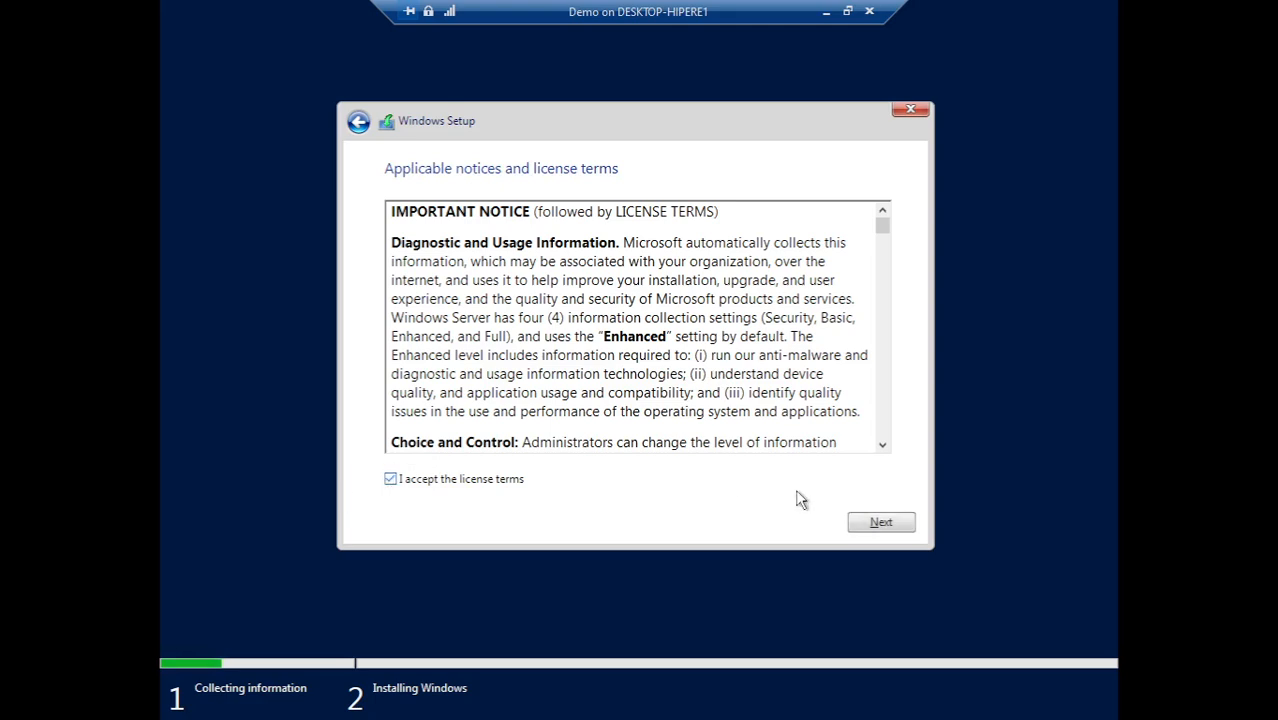
click(882, 523)
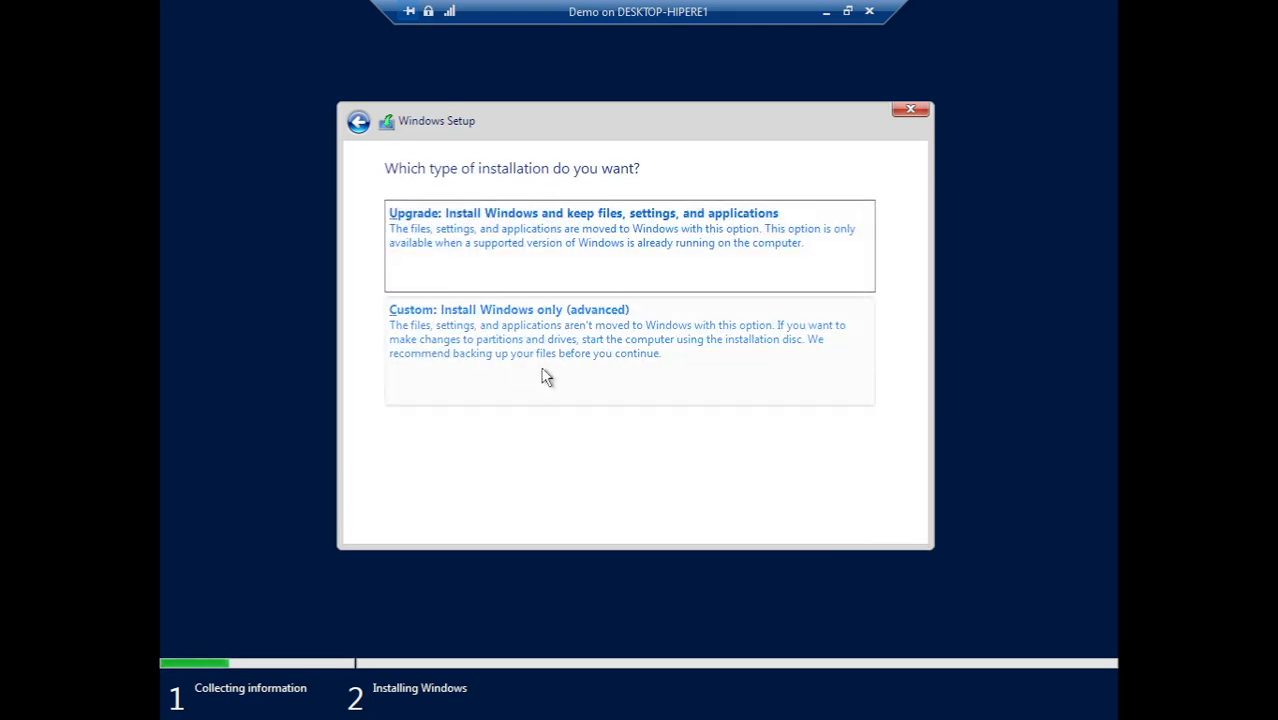
click(478, 346)
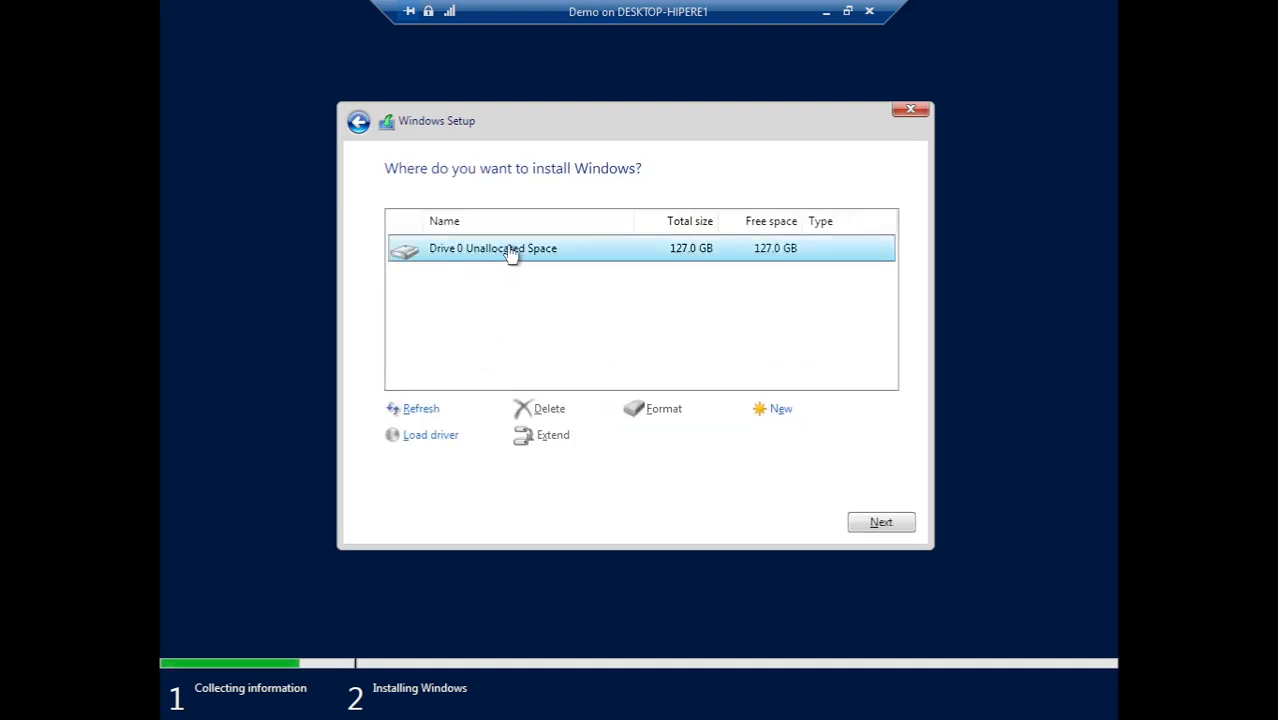
Step: Partition Drive 0's unallocated space using the full 130048 MB and start installing Windows on Drive 0 Partition 2
click(781, 410)
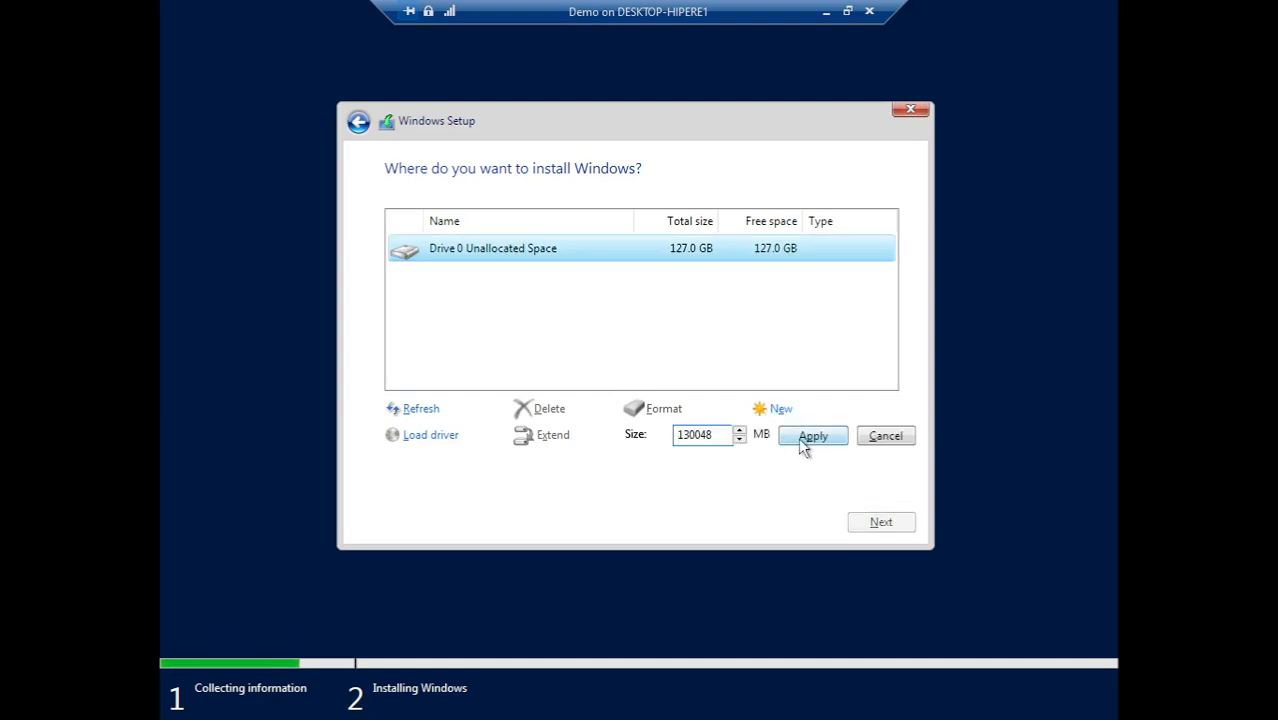
click(798, 437)
click(766, 441)
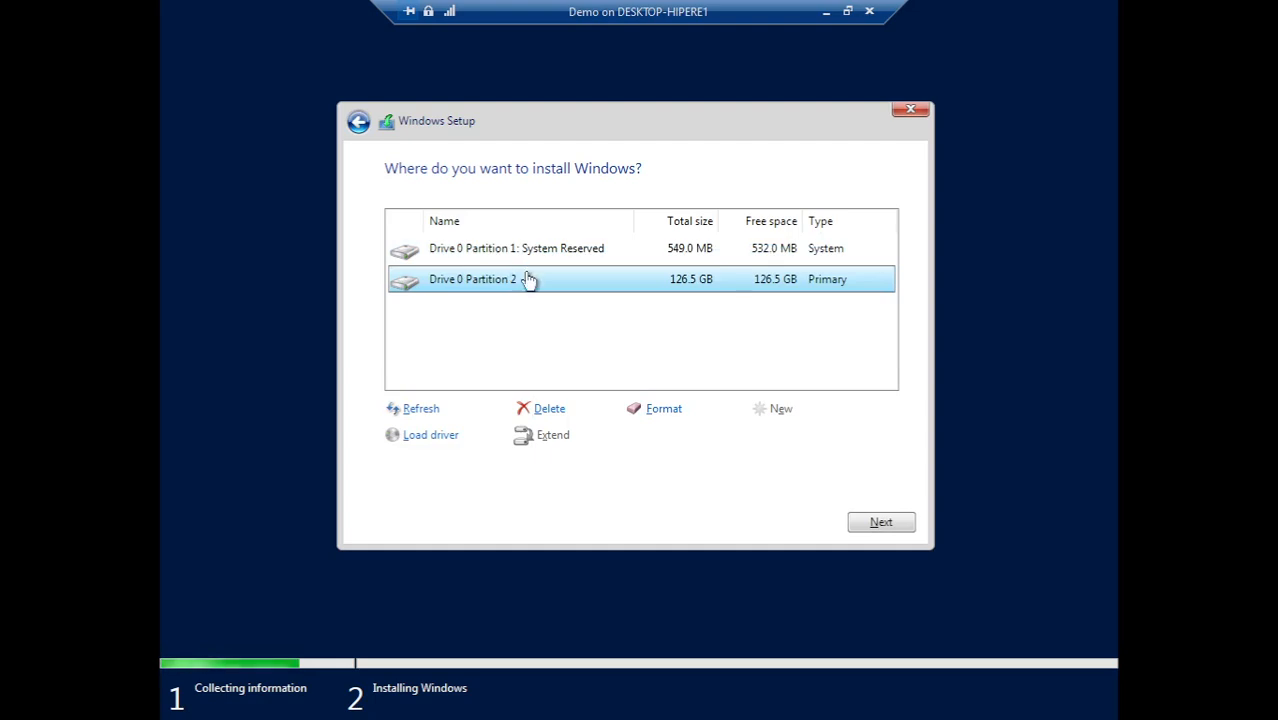
click(879, 525)
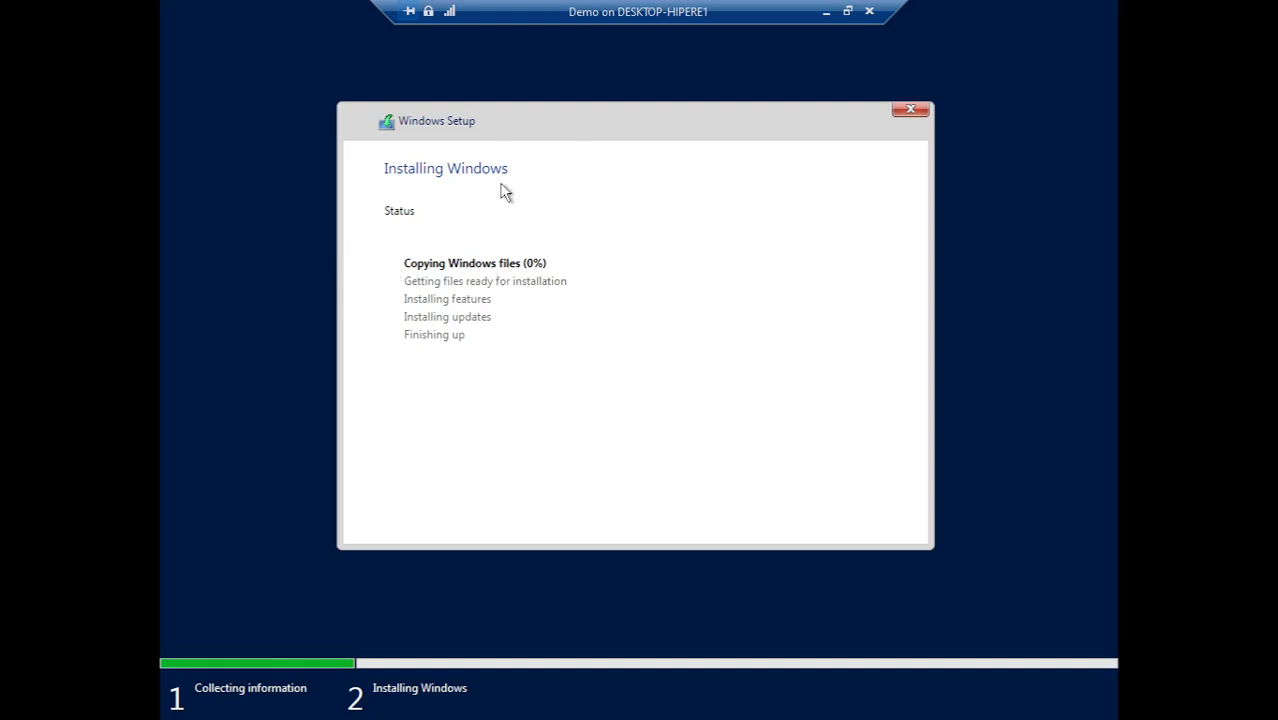
Step: Take the Demo virtual machine out of full screen and minimize its window to the host desktop
click(846, 12)
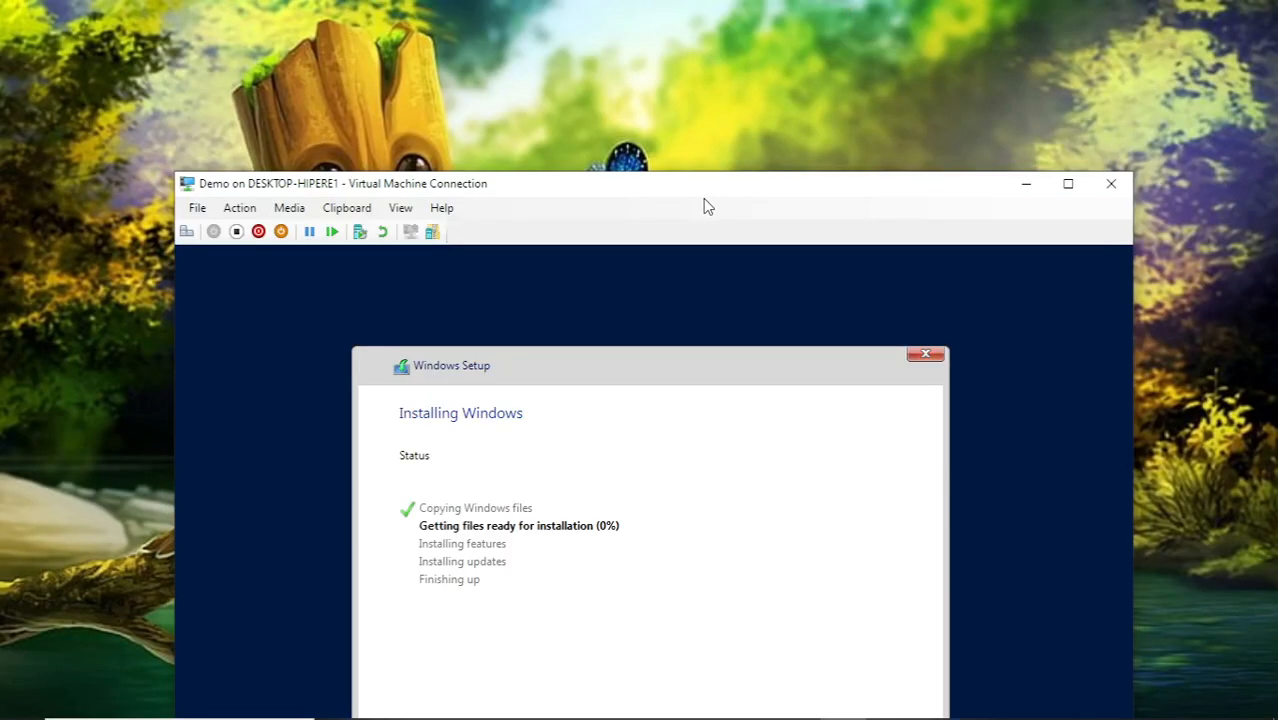
double_click(727, 191)
click(851, 14)
click(1025, 184)
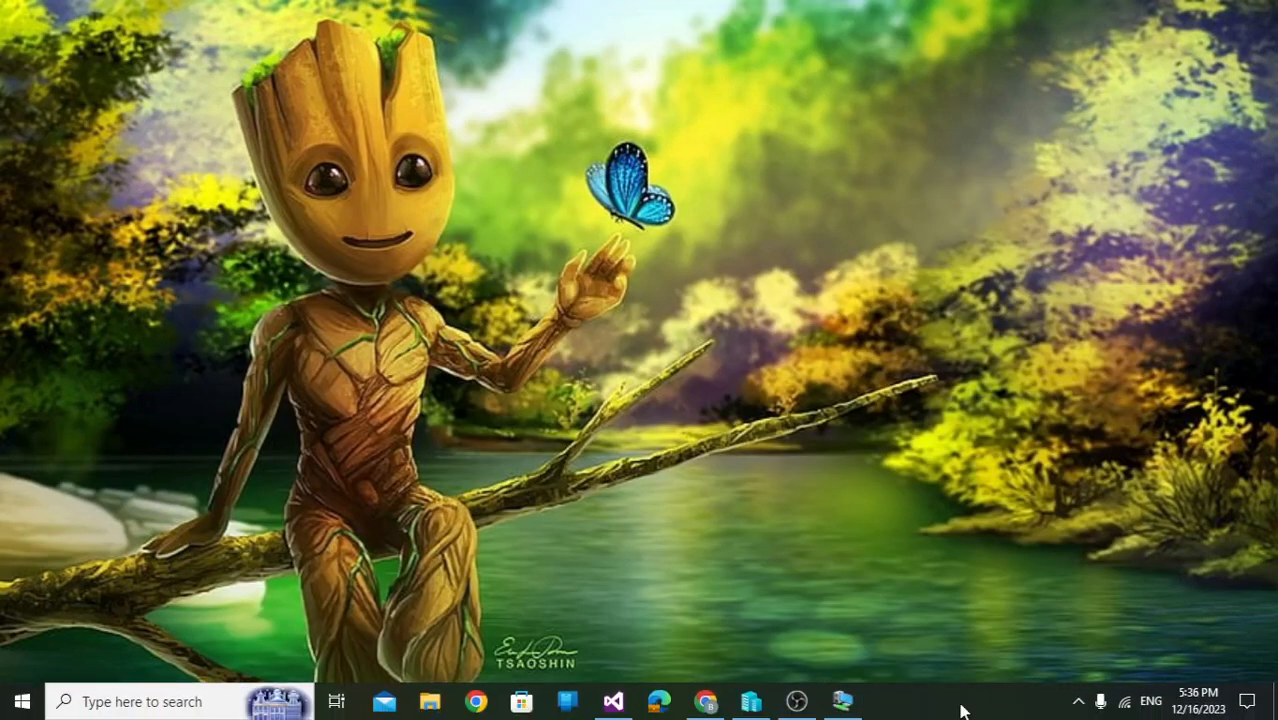
Step: Set and confirm the built-in Administrator account's password in the Demo virtual machine, finish the setup, and minimize its window
click(843, 701)
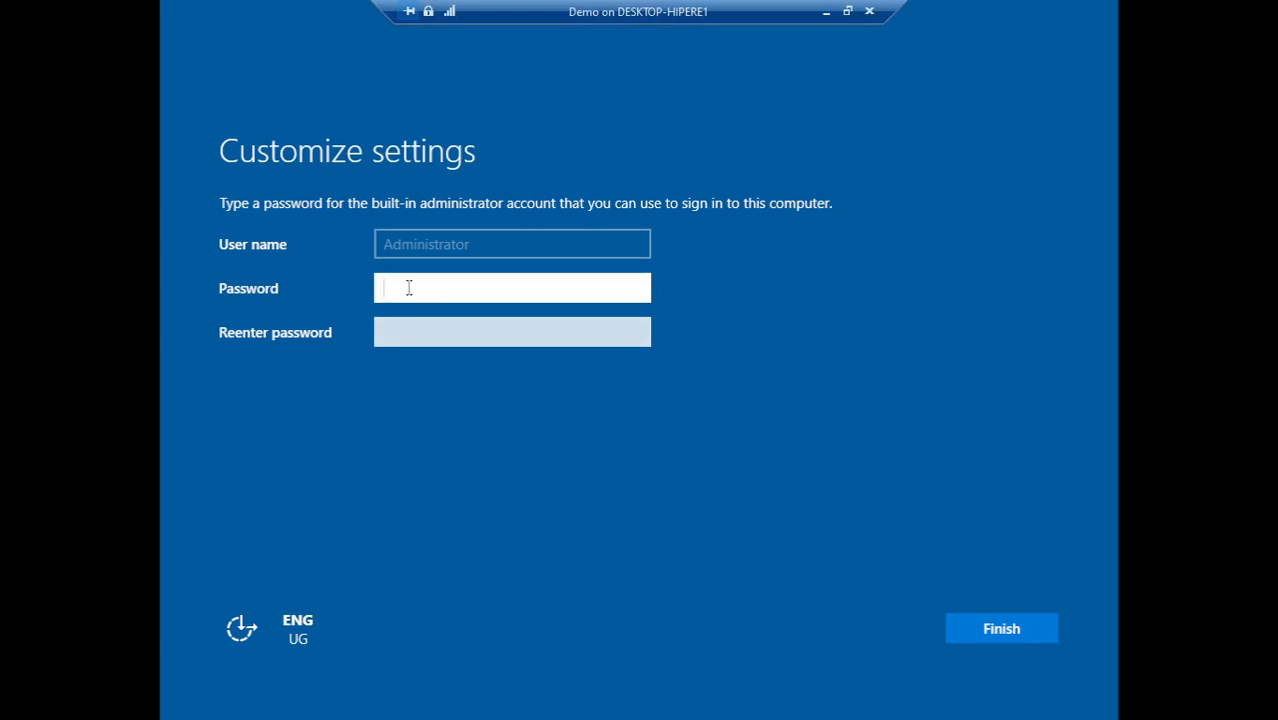
key(Caps_Lock)
text(•••••••••••)
click(427, 331)
text(••••)
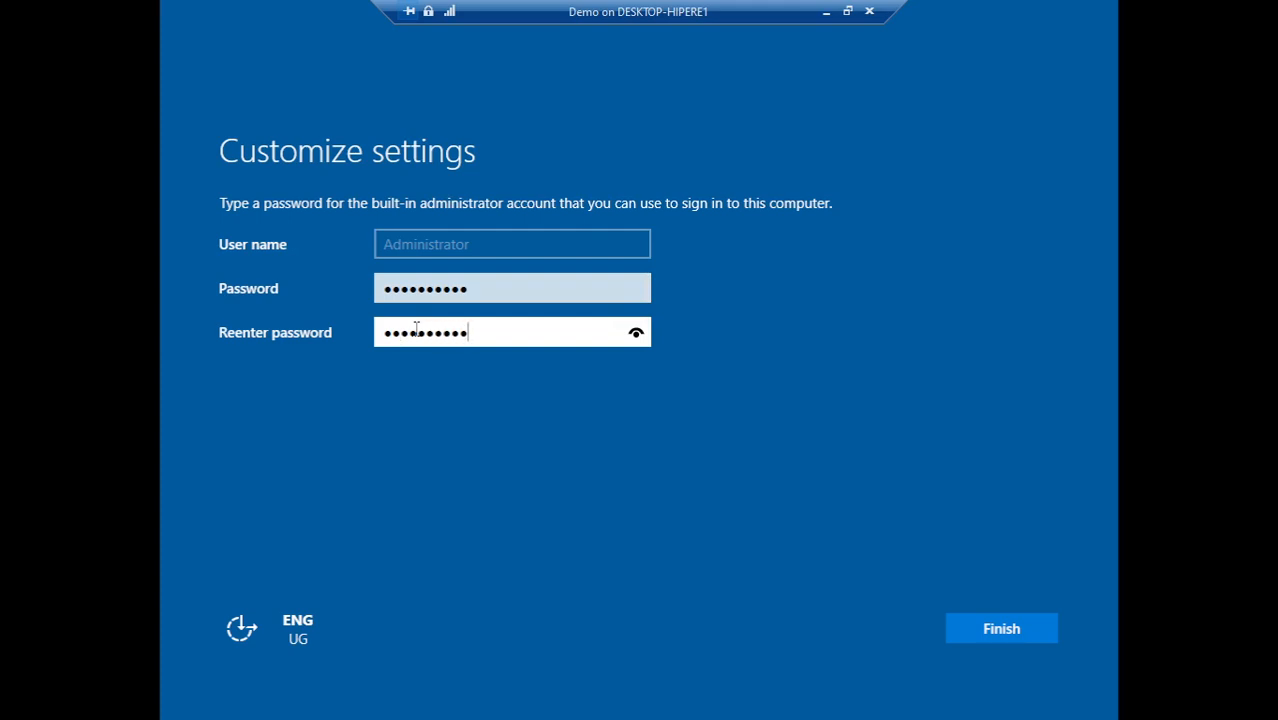
key(Return)
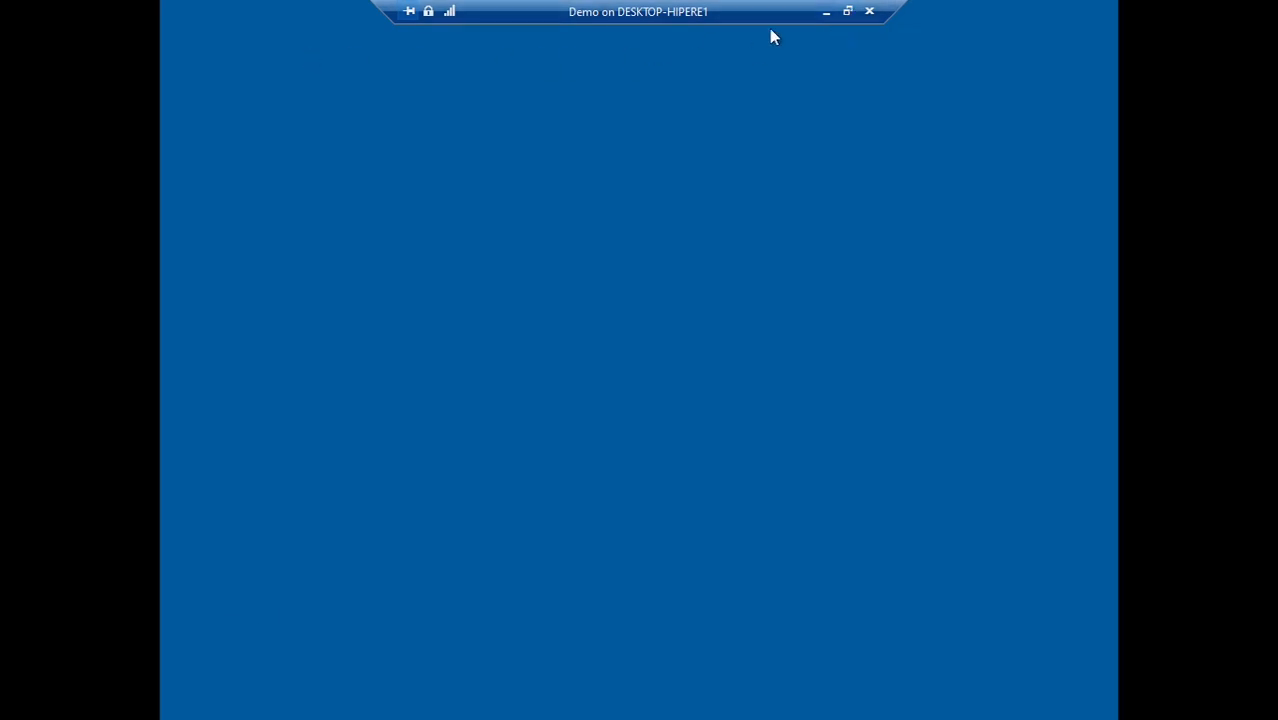
click(847, 11)
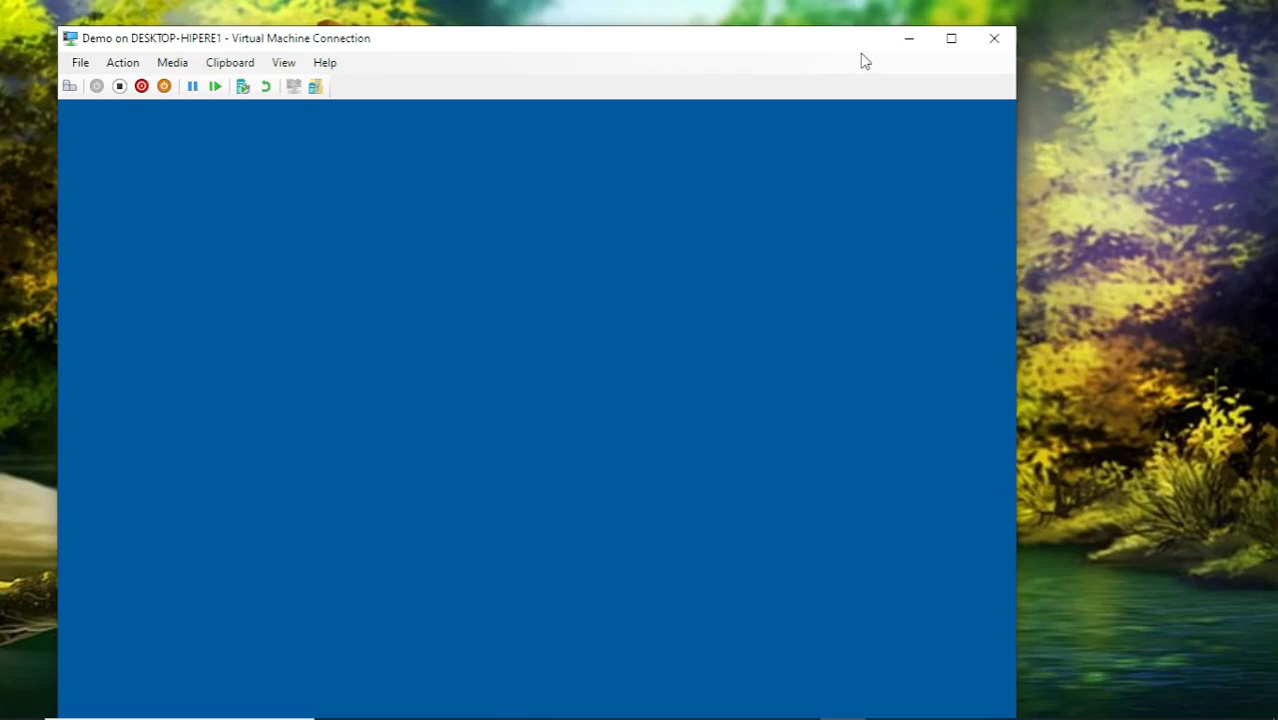
click(906, 38)
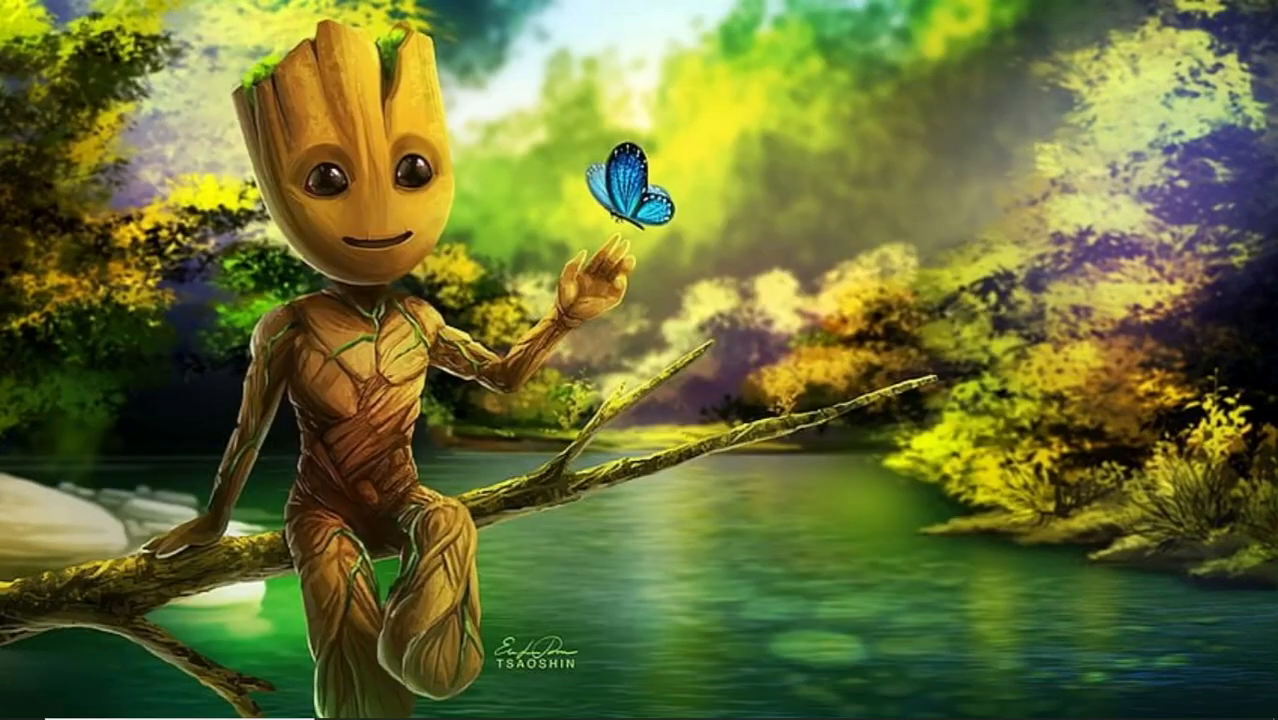
Step: Reopen the Demo virtual machine in full screen and sign in to the Administrator account with its password
click(842, 708)
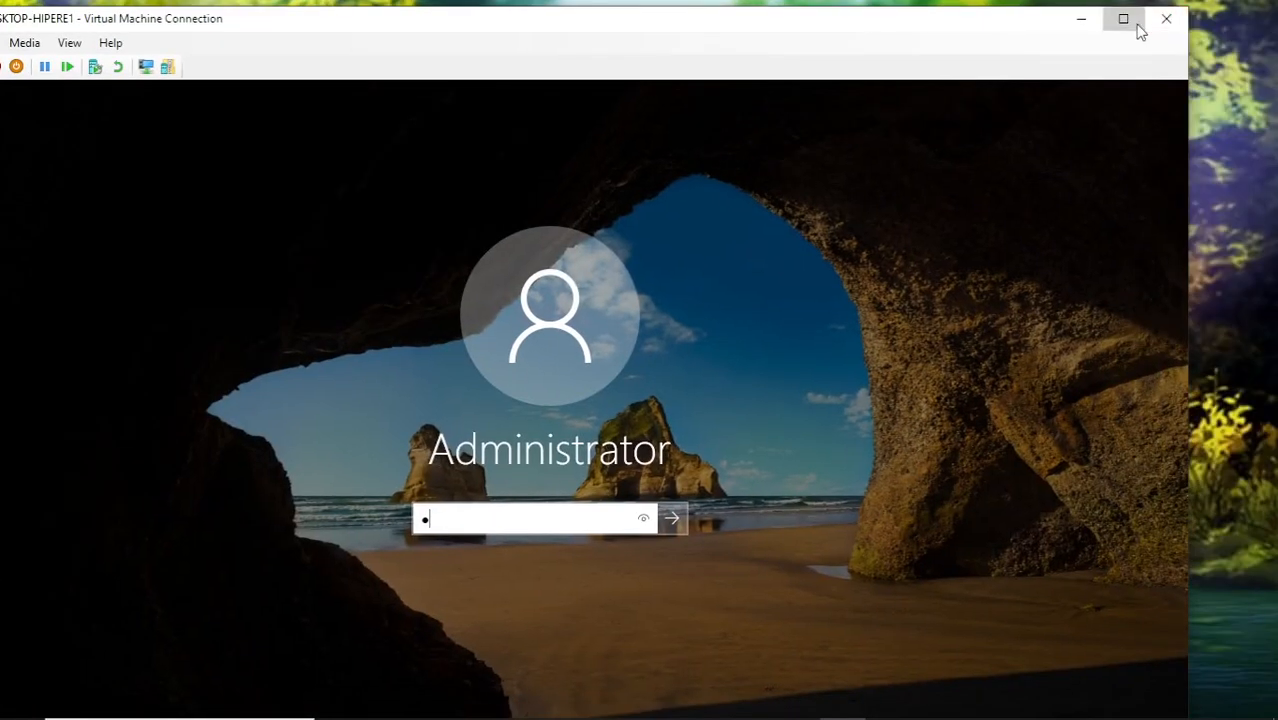
click(1124, 20)
key(BackSpace)
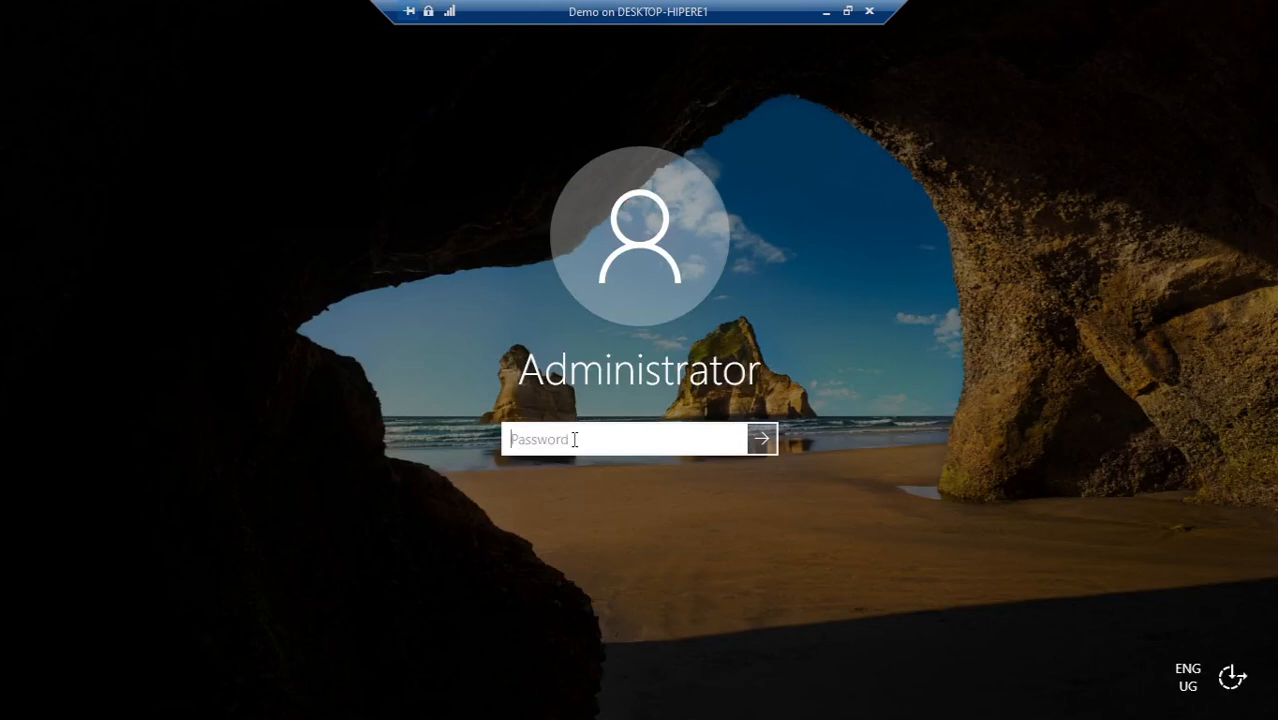
text(••••••••••)
key(Return)
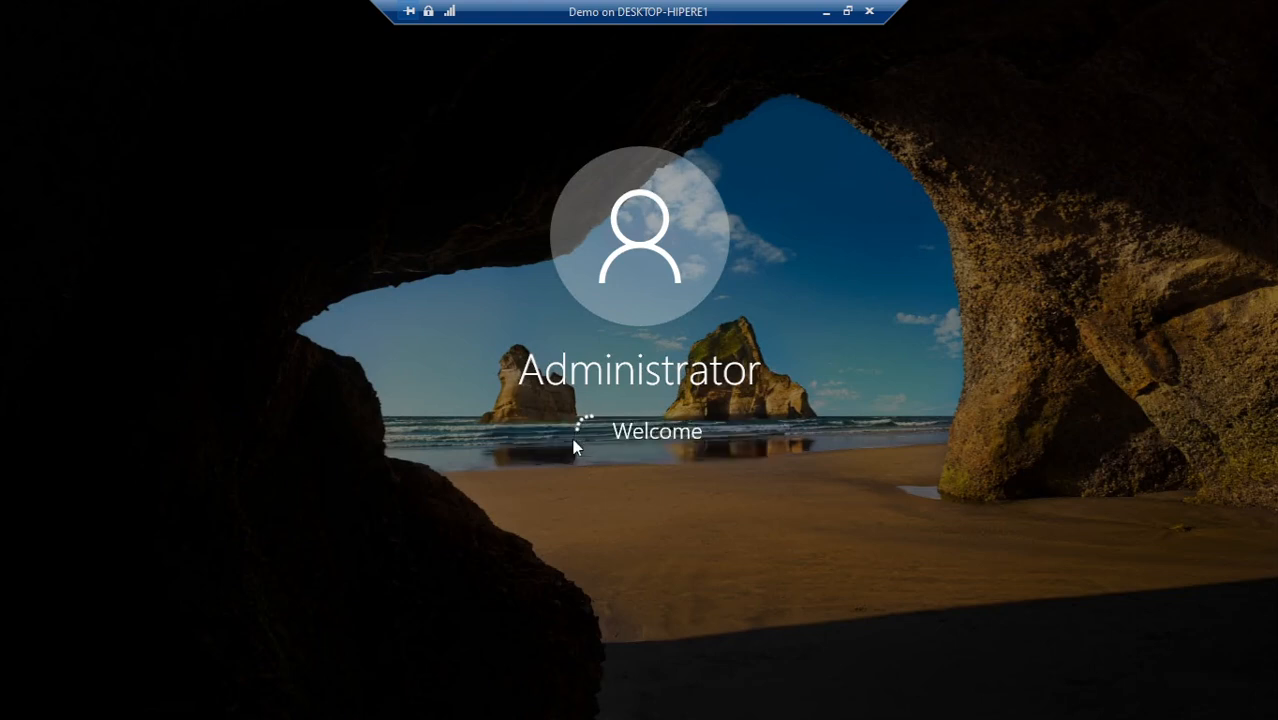
Step: Switch the Demo virtual machine from full screen to windowed view and minimize it while the sign-in completes
click(846, 13)
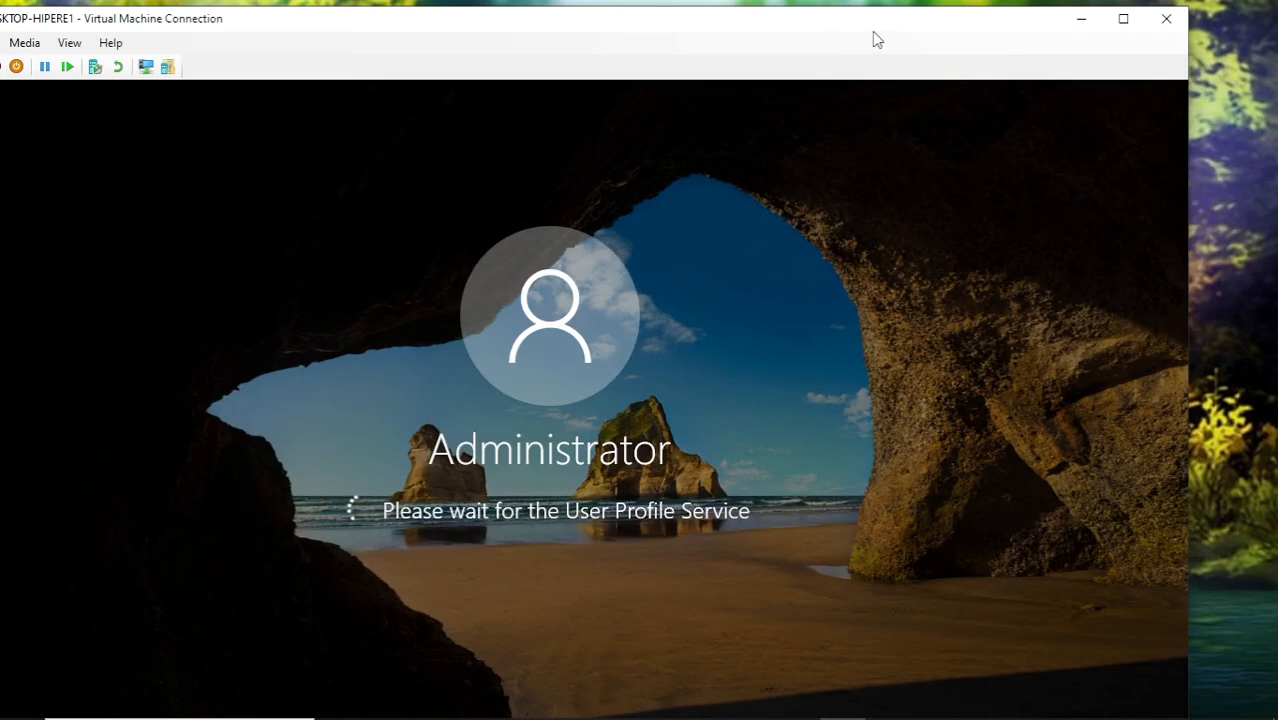
double_click(873, 38)
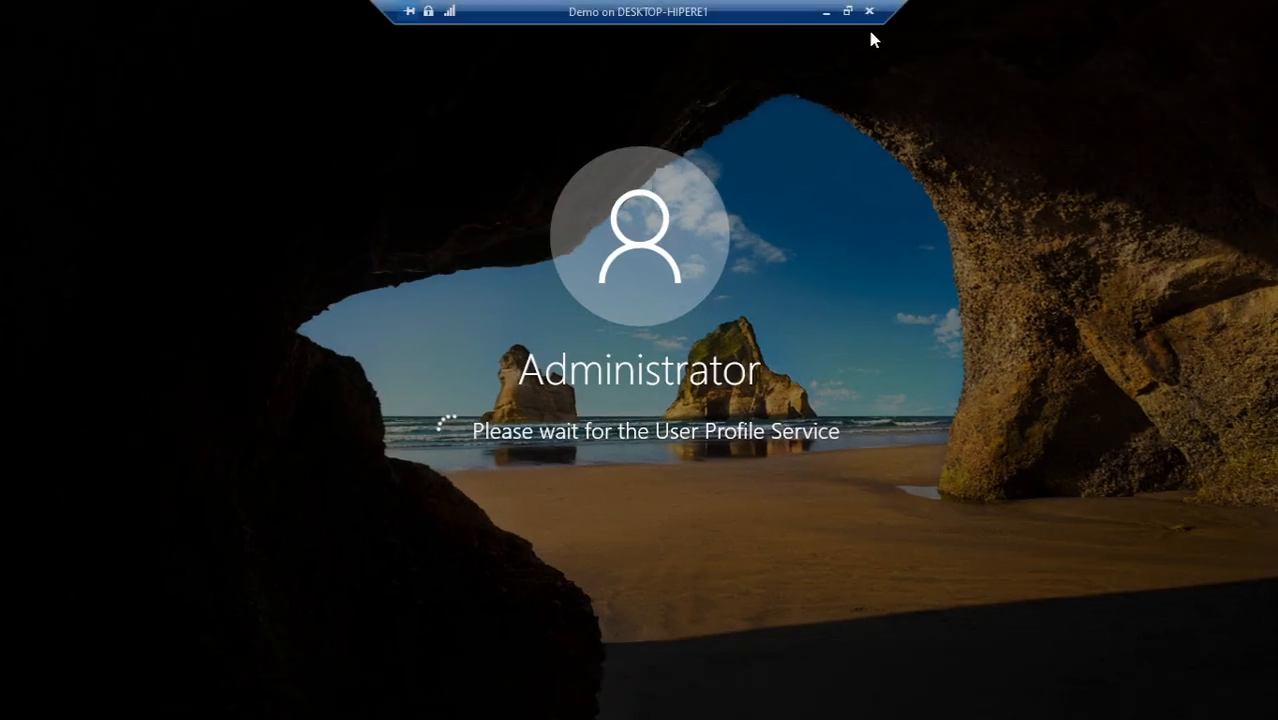
click(852, 12)
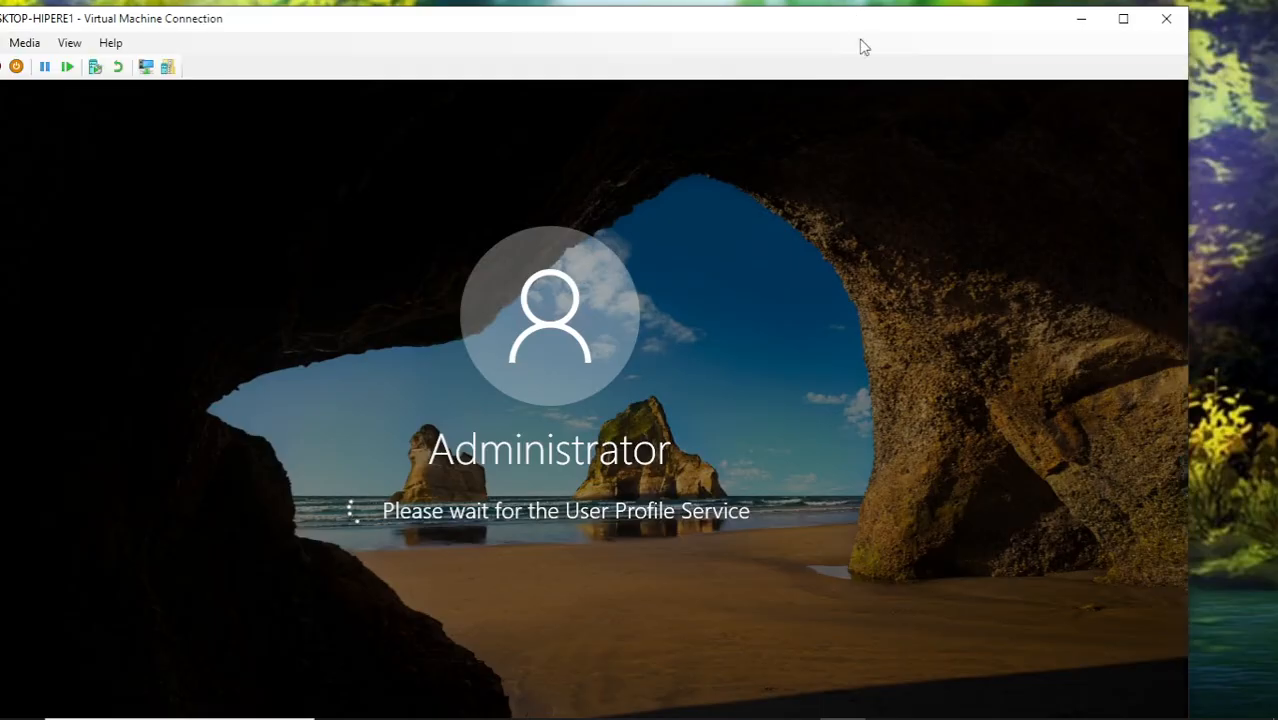
click(1081, 18)
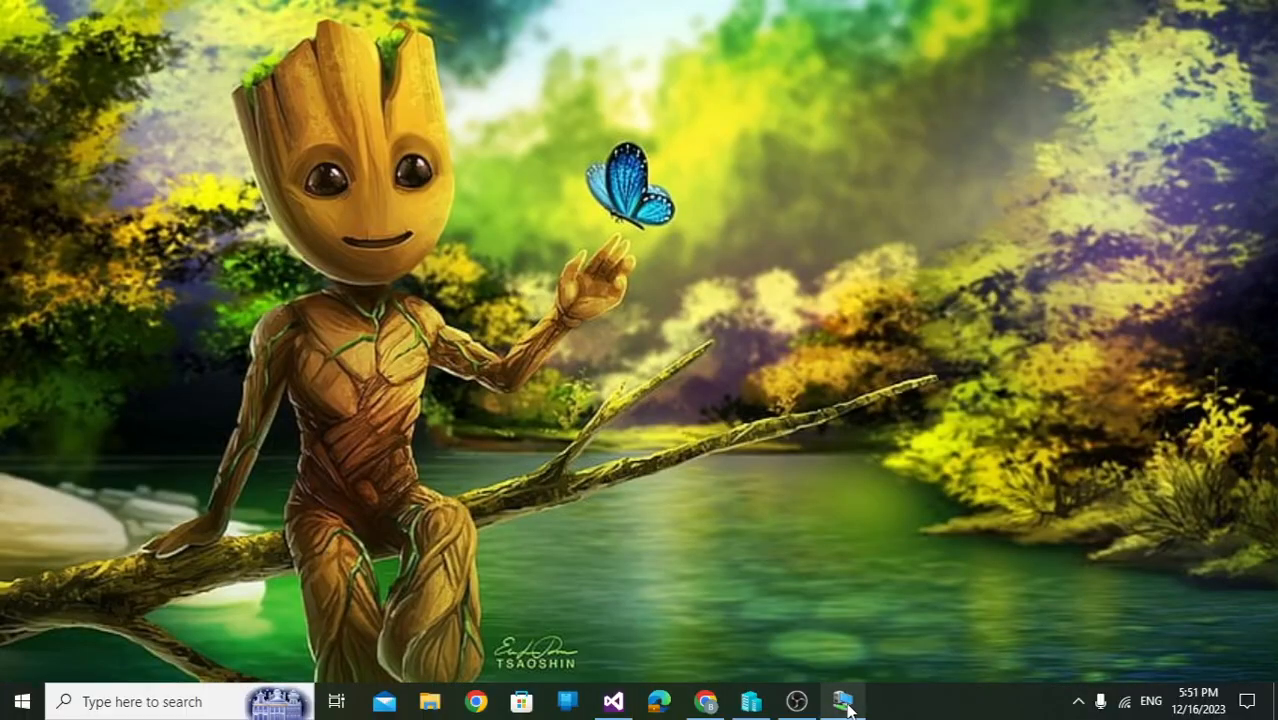
Step: Bring the Demo virtual machine back in full screen to check the Windows Server desktop, and minimize it to the host
click(845, 712)
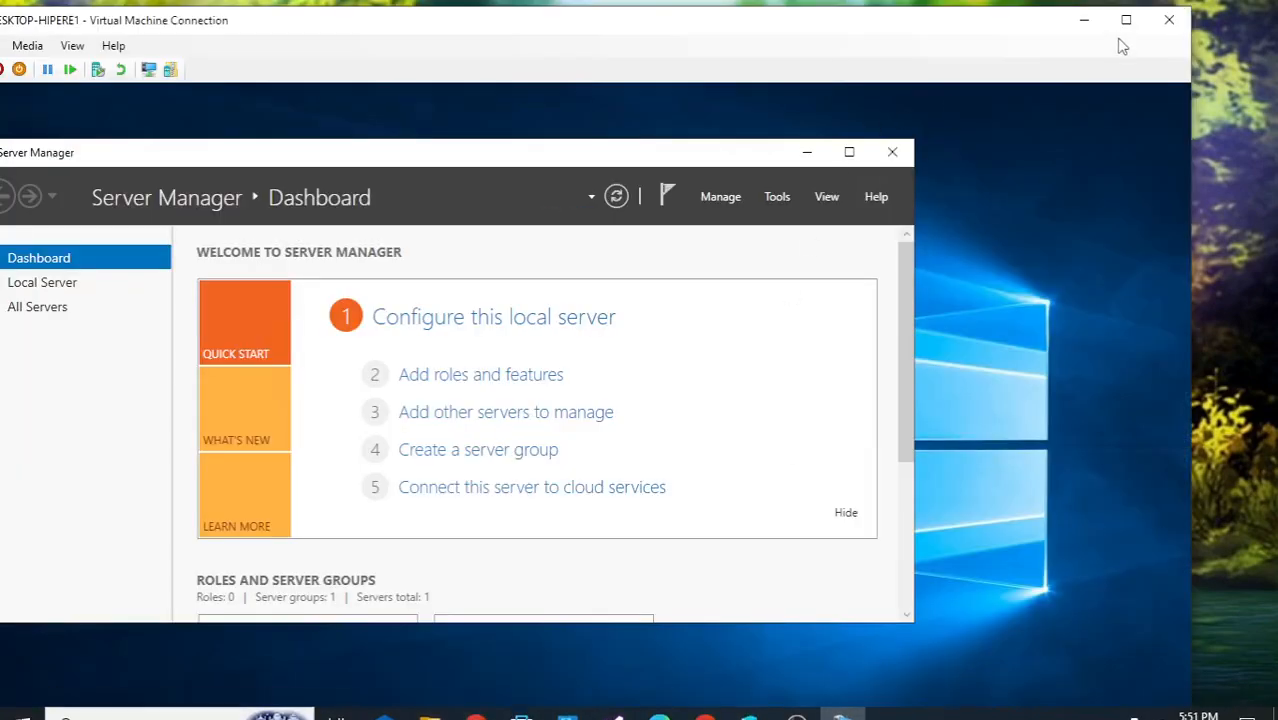
click(1125, 20)
click(829, 12)
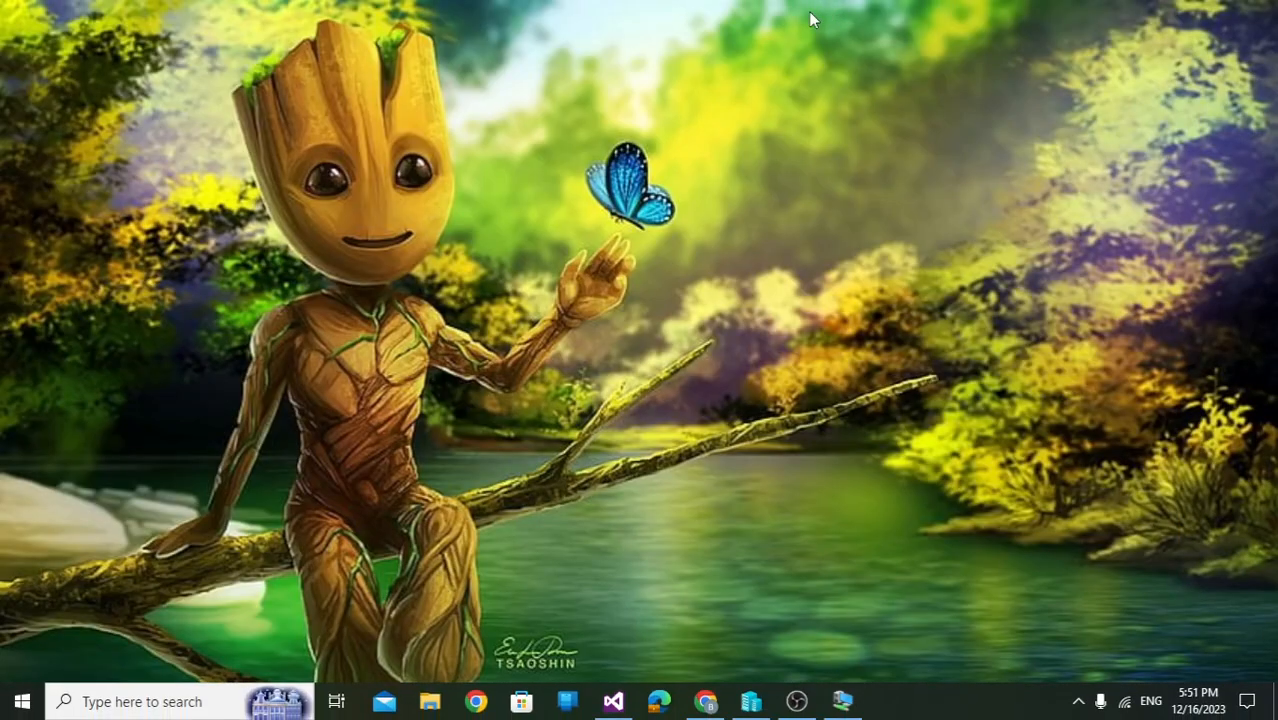